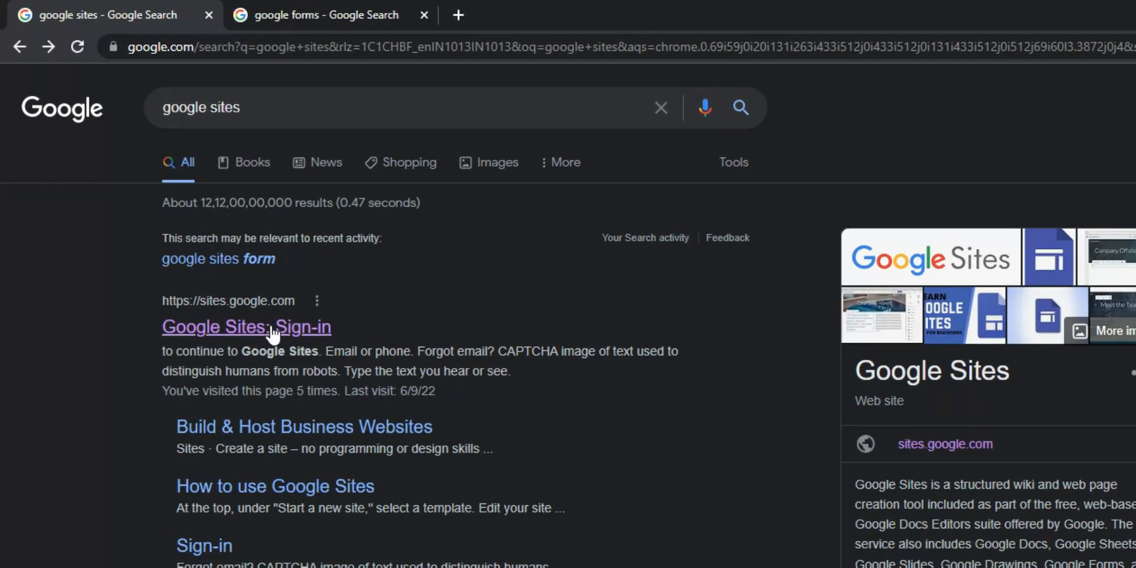
# - Open Google Sites from the search results and create a blank site from the template gallery
pyautogui.click(231, 335)
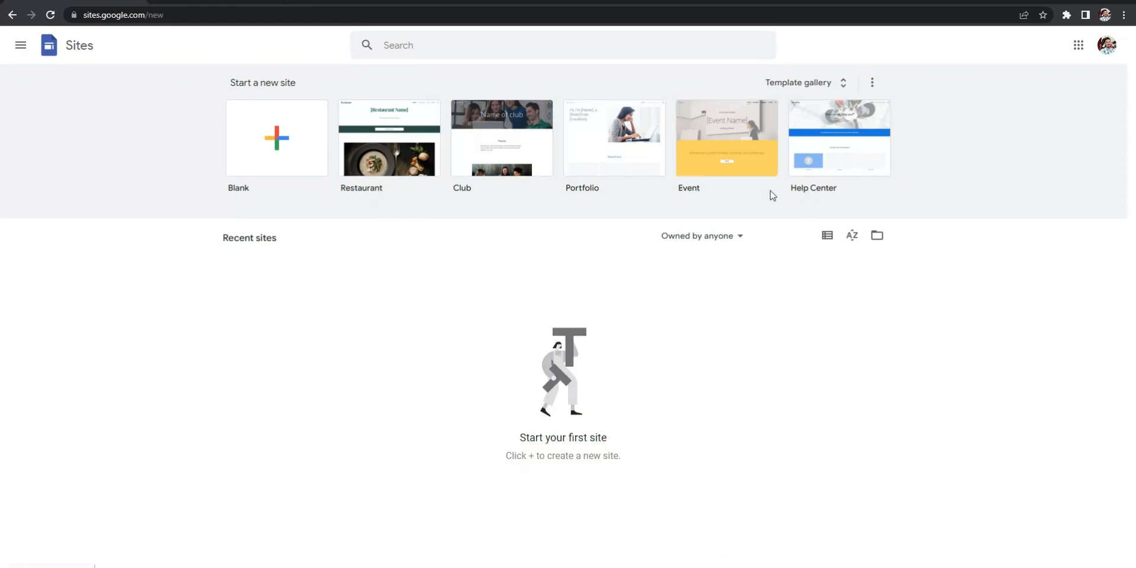
pyautogui.click(807, 87)
pyautogui.scroll(-5, 708, 237)
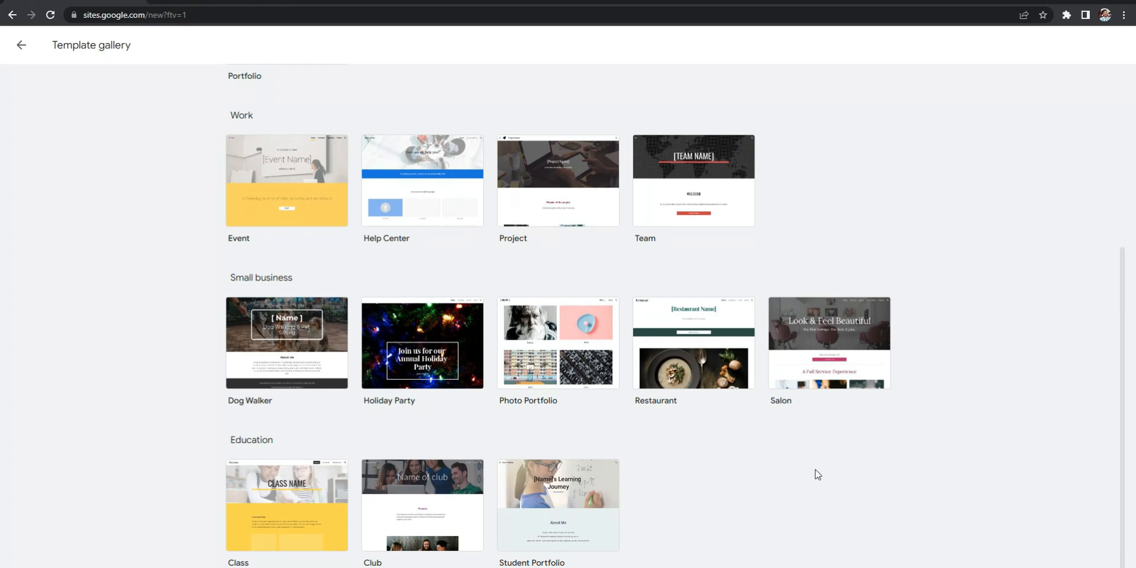
pyautogui.scroll(5, 817, 474)
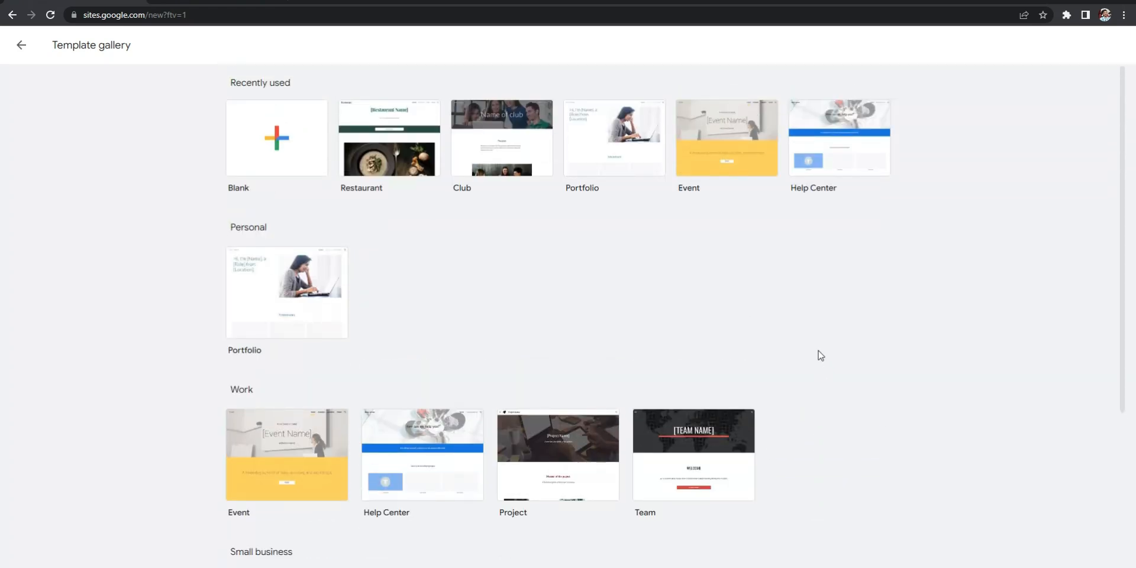
pyautogui.click(281, 144)
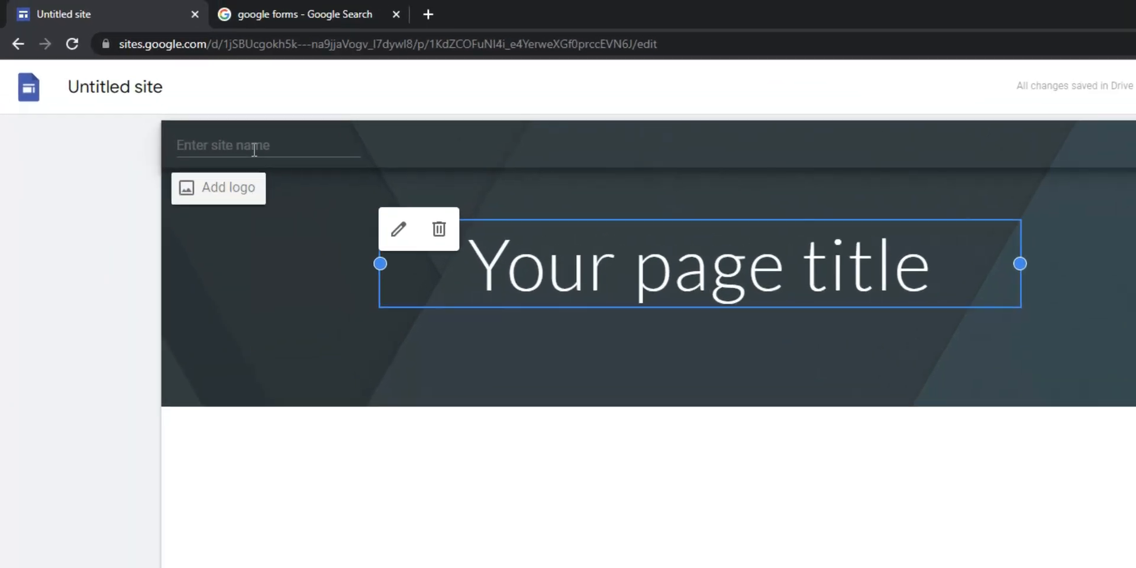
# - Name the site THE PANIPURI WALA in the page header
pyautogui.click(175, 86)
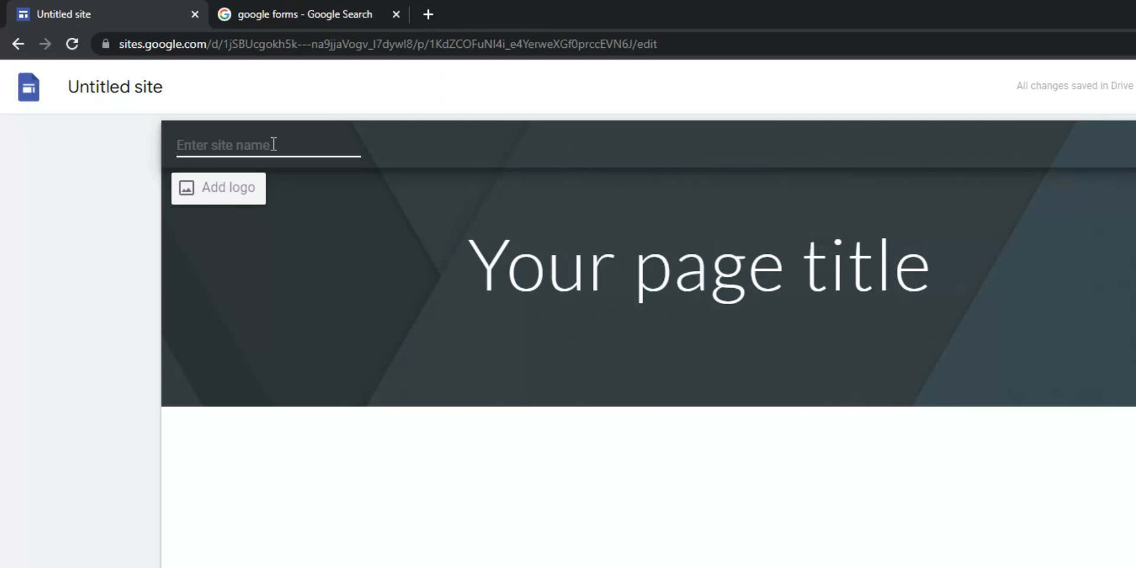
pyautogui.hotkey('alt', 'Tab')
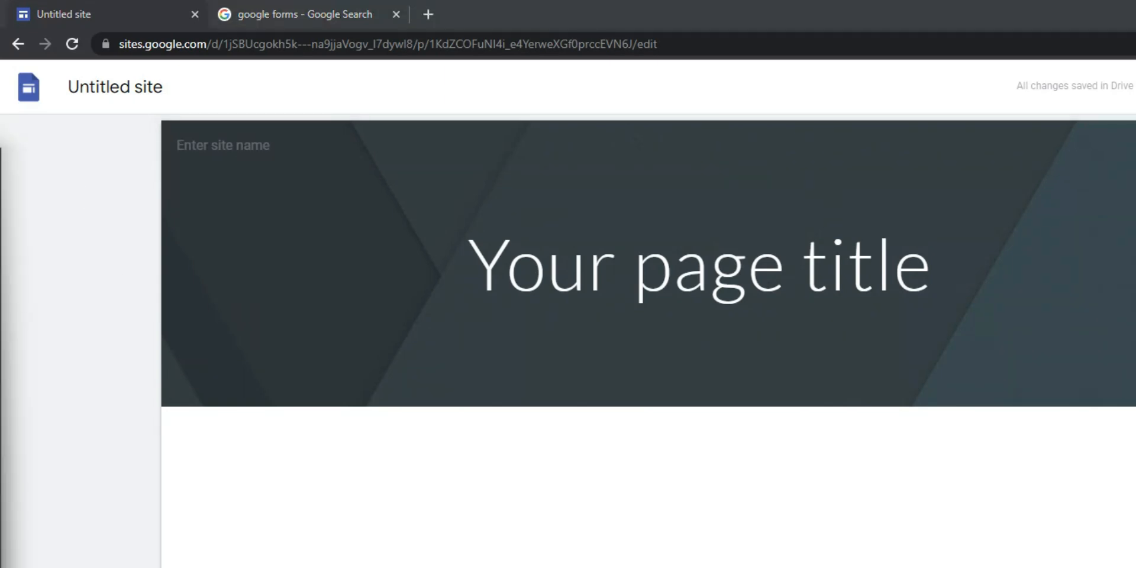
pyautogui.click(253, 148)
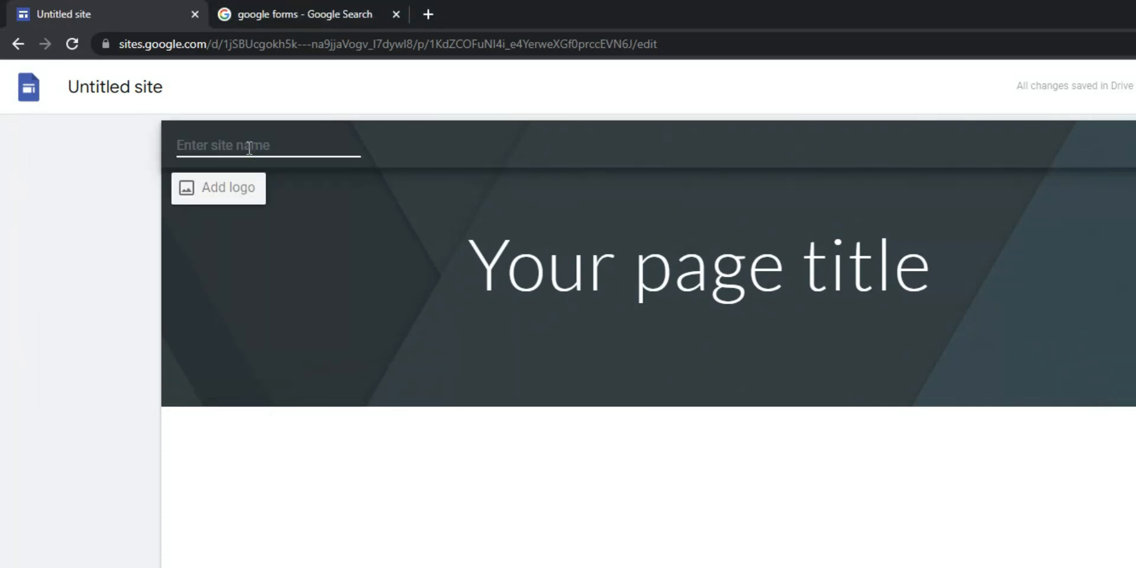
pyautogui.write('THE PANIPURI WALA')
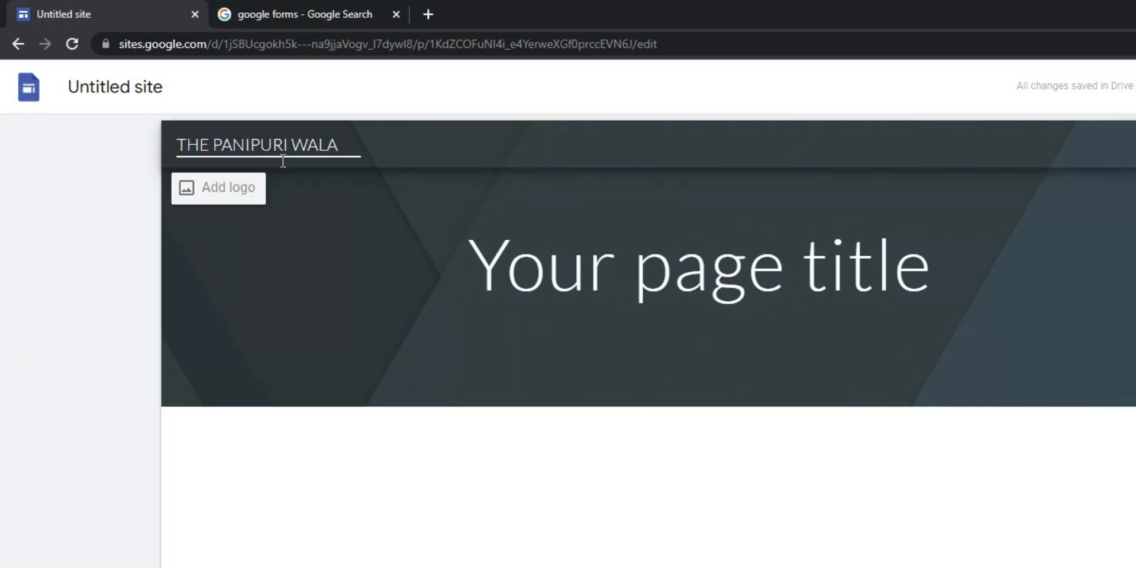
pyautogui.click(340, 190)
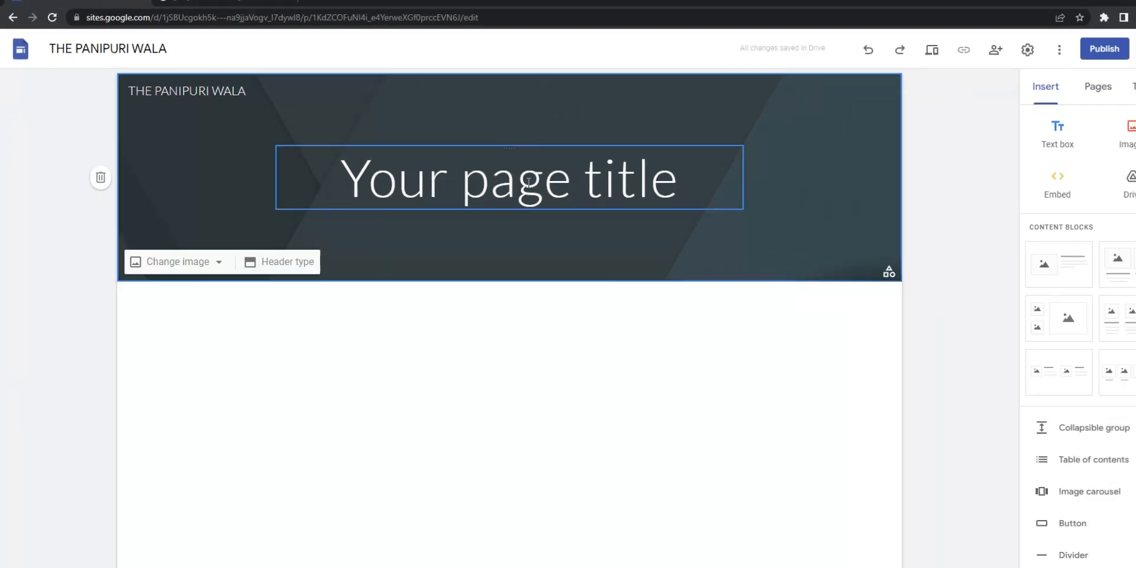
# - Replace the placeholder page title with INDIA'S BEST PANIPURI CENTER
pyautogui.click(725, 272)
pyautogui.tripleClick(644, 188)
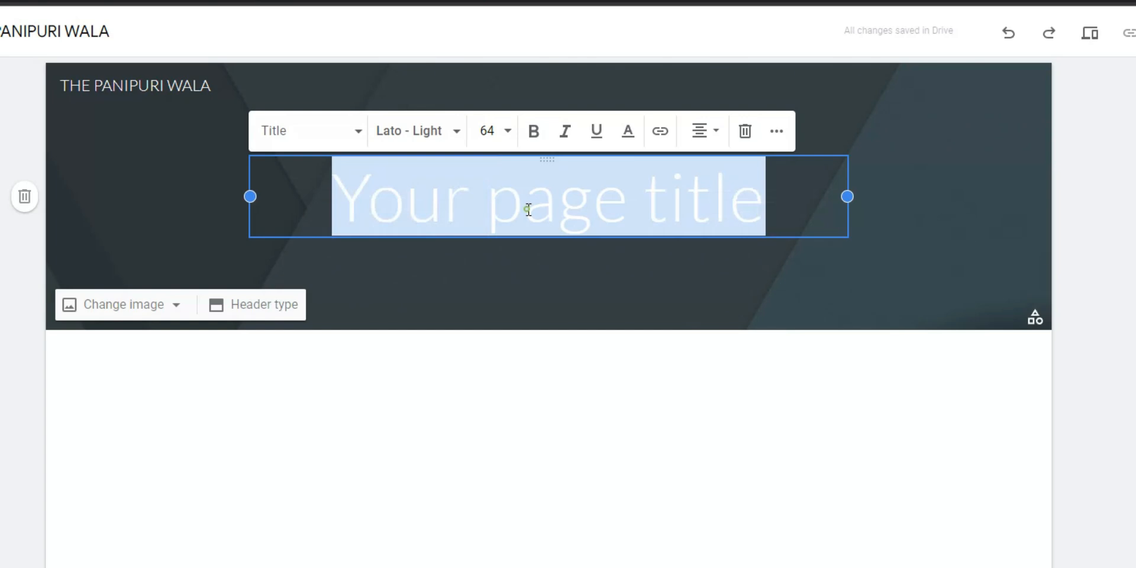
pyautogui.write("INDIA'S BEST PANIPURI CENTER")
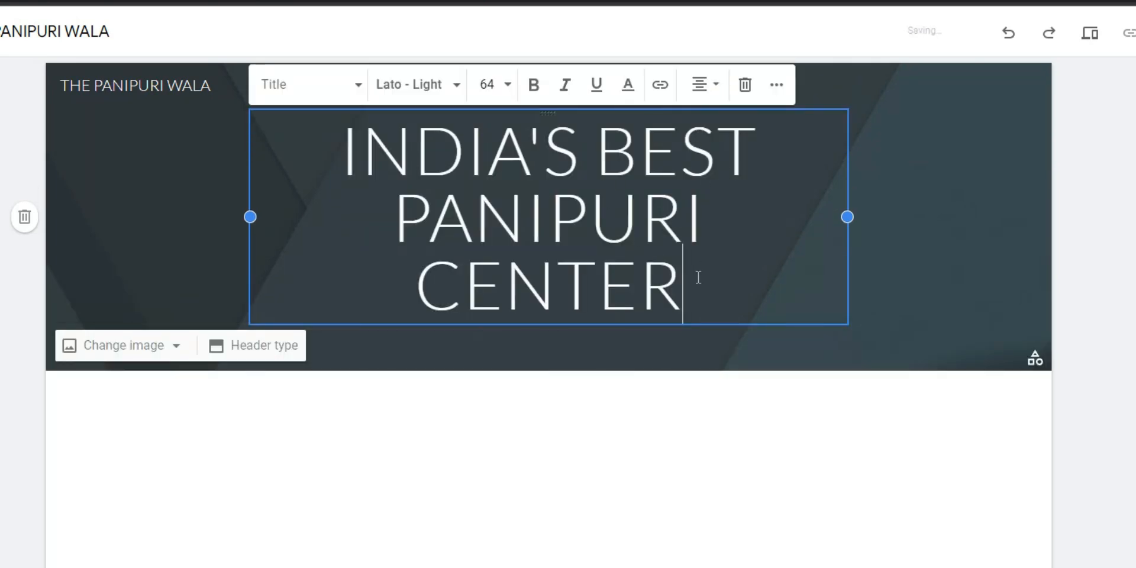
# - Change the font of the whole page title to Lobster
pyautogui.tripleClick(701, 302)
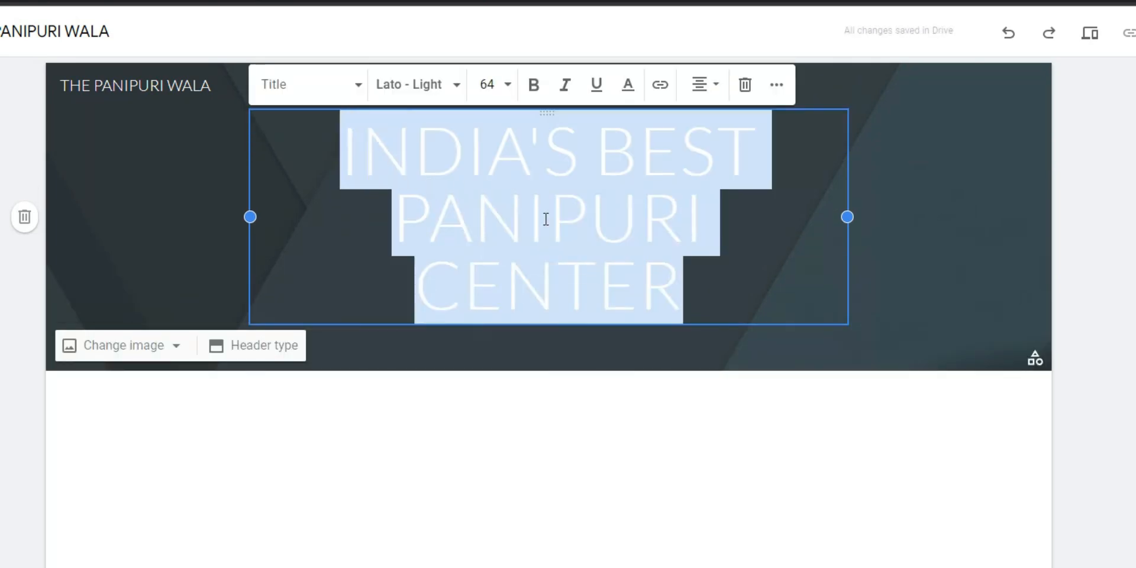
pyautogui.click(683, 291)
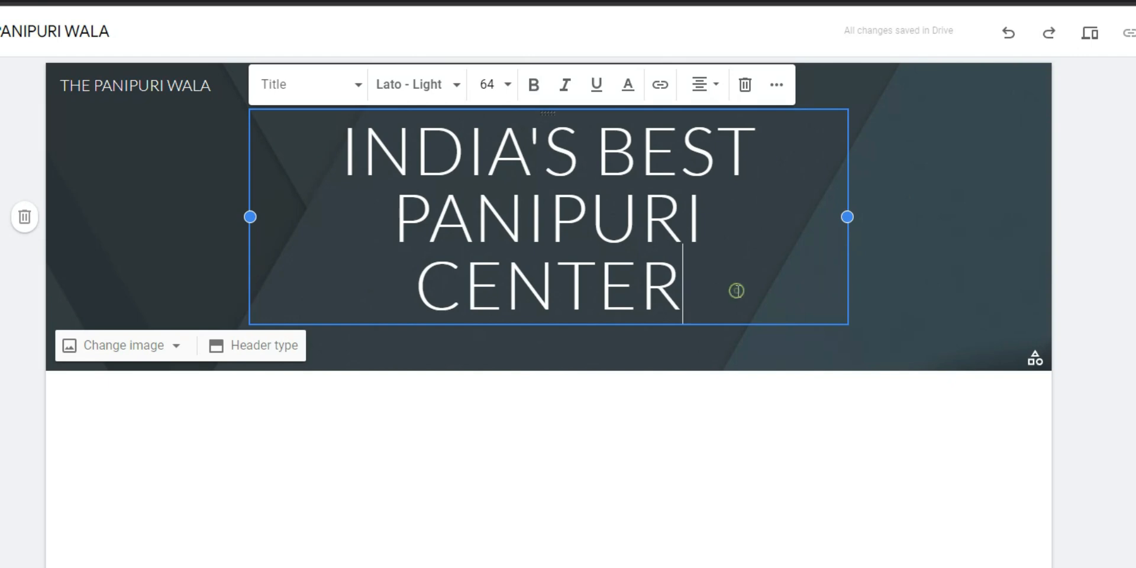
pyautogui.moveTo(736, 291); pyautogui.dragTo(372, 119)
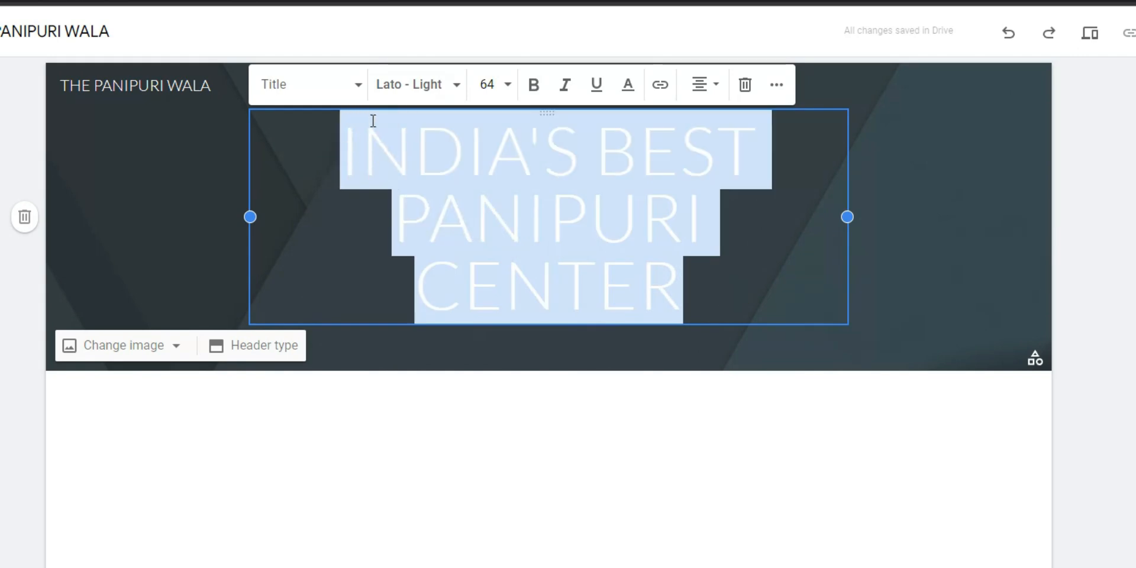
pyautogui.click(437, 93)
pyautogui.moveTo(418, 440)
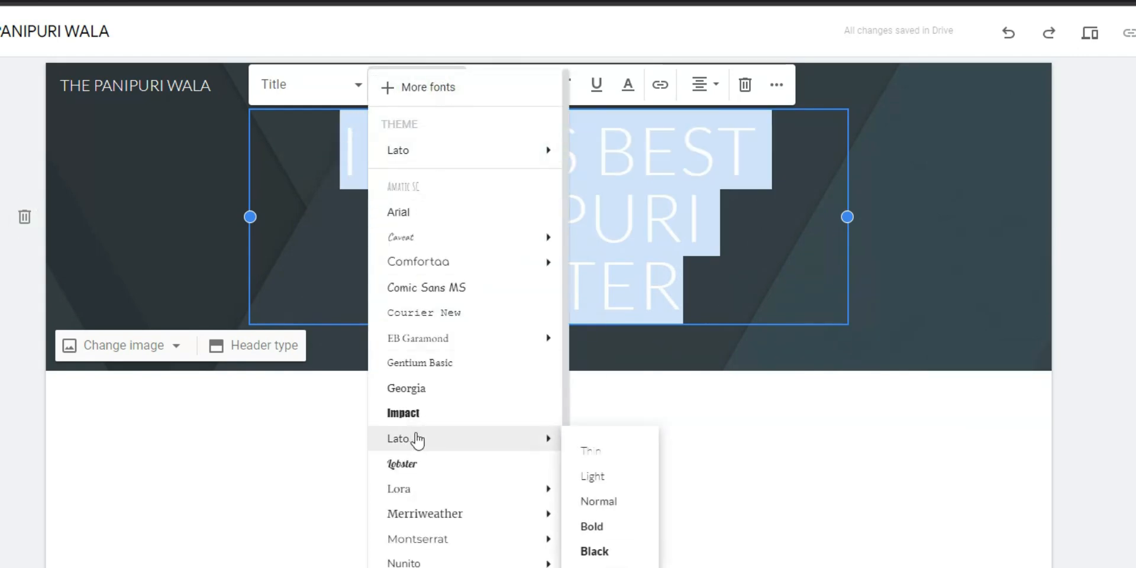
pyautogui.click(427, 466)
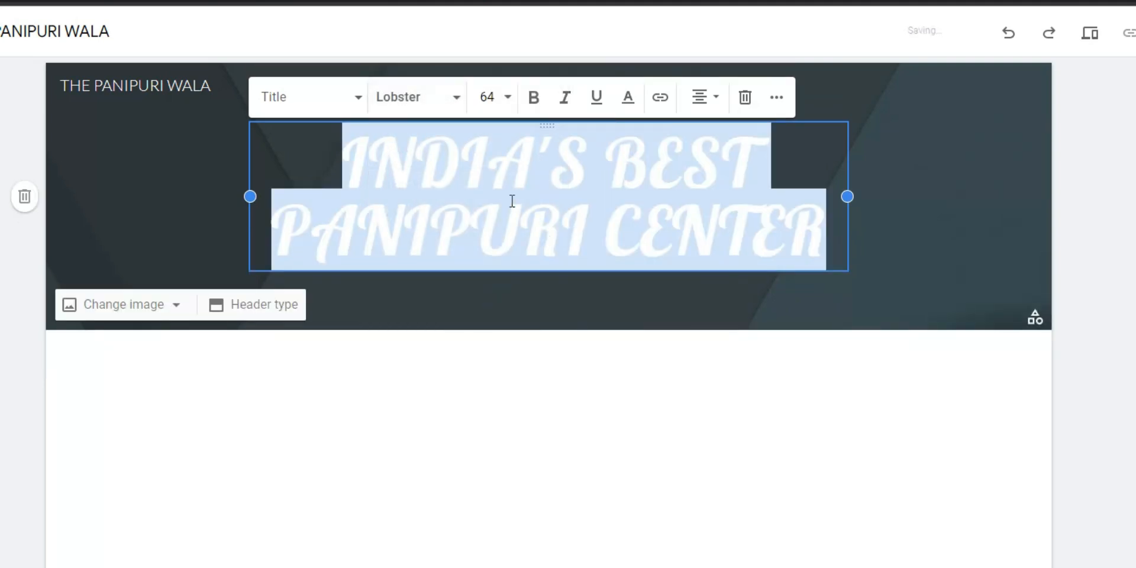
pyautogui.click(526, 184)
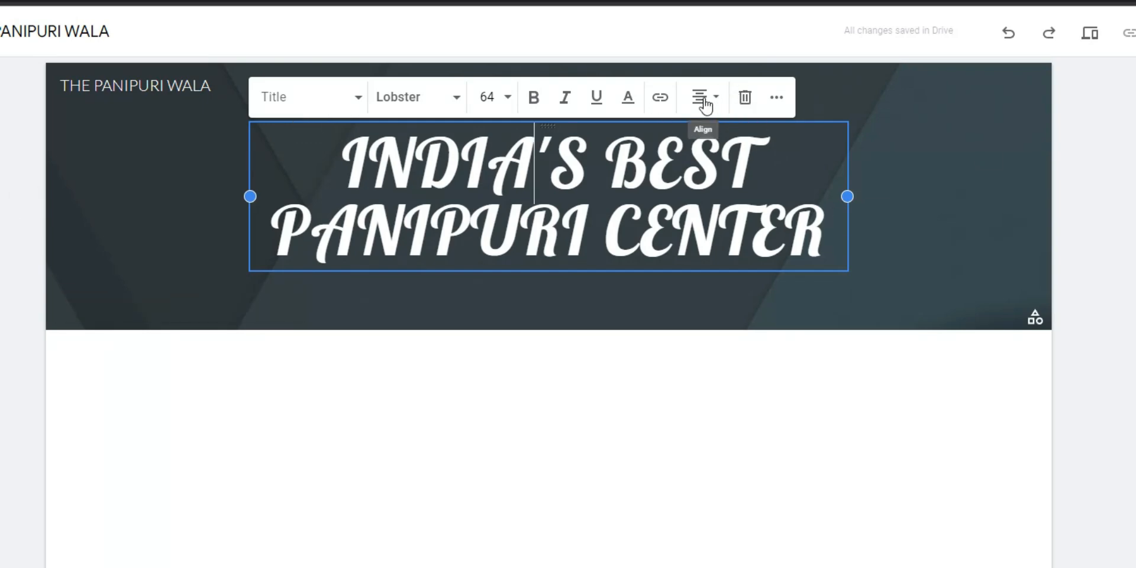
pyautogui.click(910, 206)
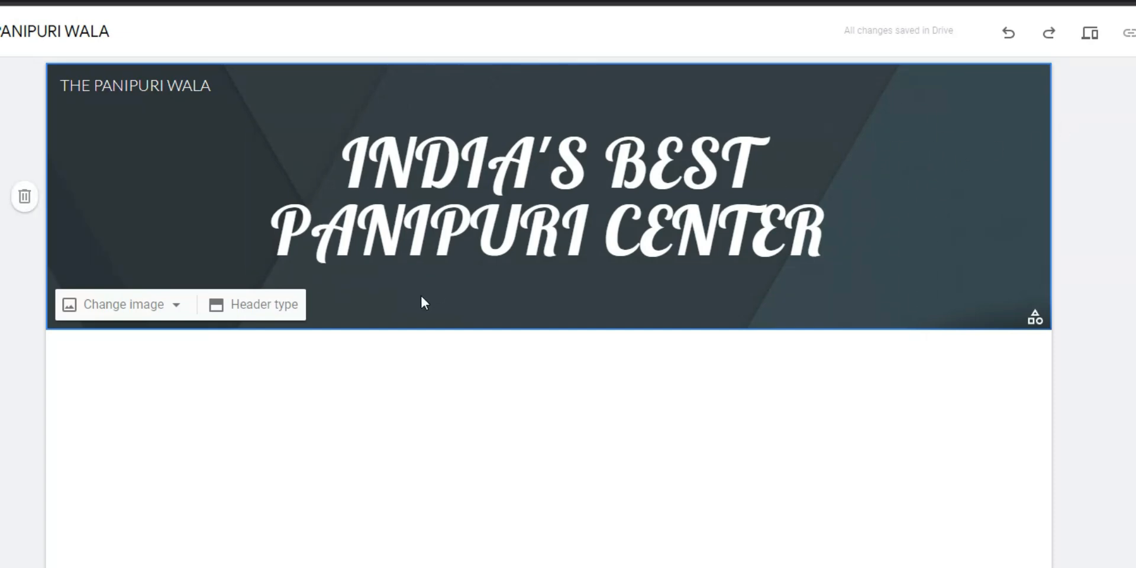
# - Replace the header background with a web image found by searching for pani puri, the one with puris and a glass on a red plate
pyautogui.click(151, 315)
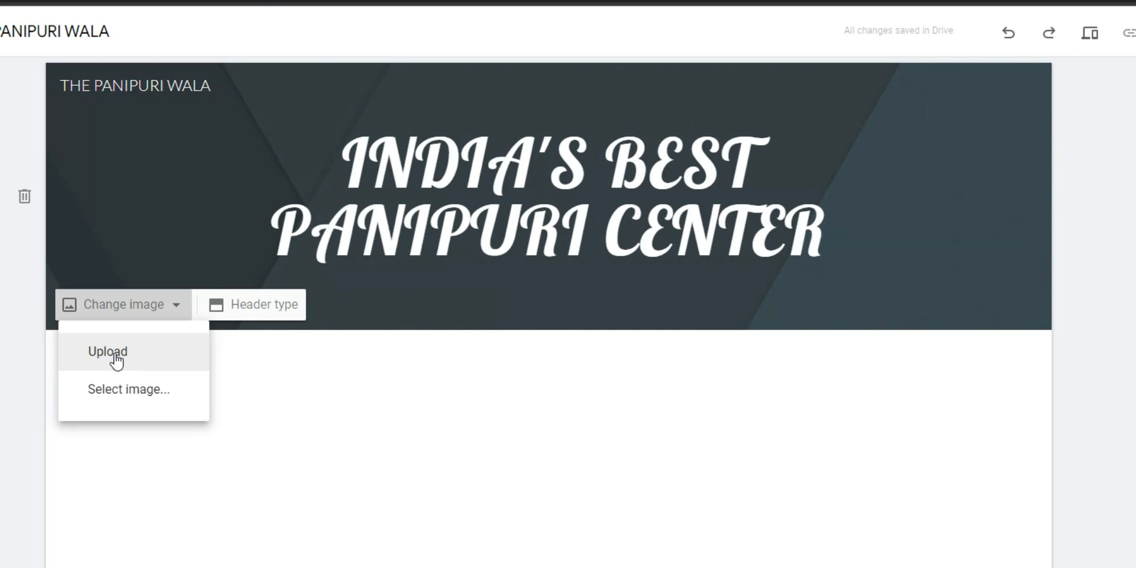
pyautogui.click(121, 404)
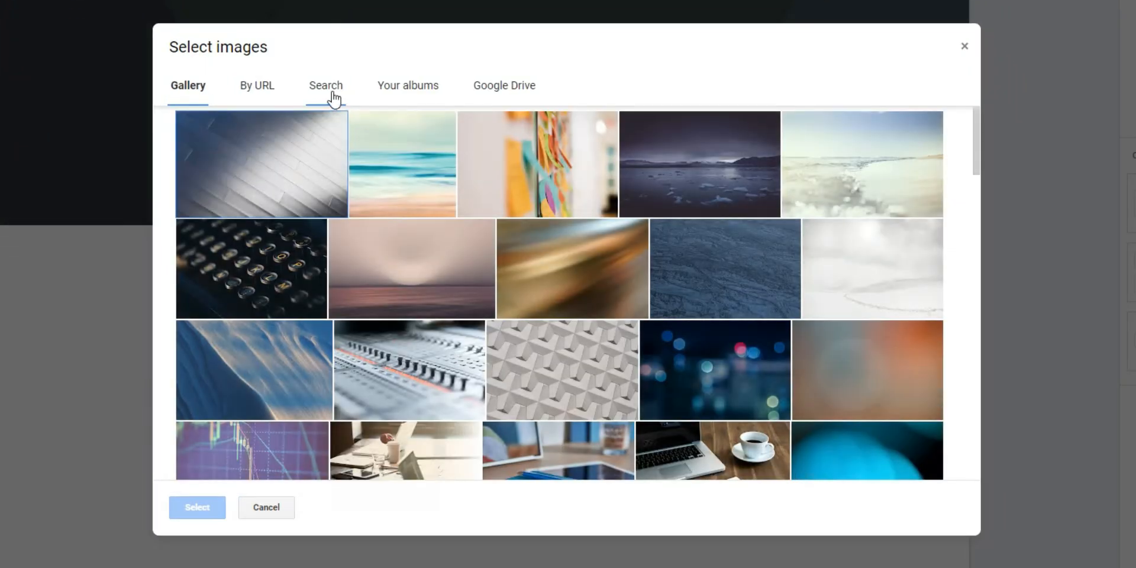
pyautogui.scroll(-6, 568, 266)
pyautogui.scroll(3, 563, 263)
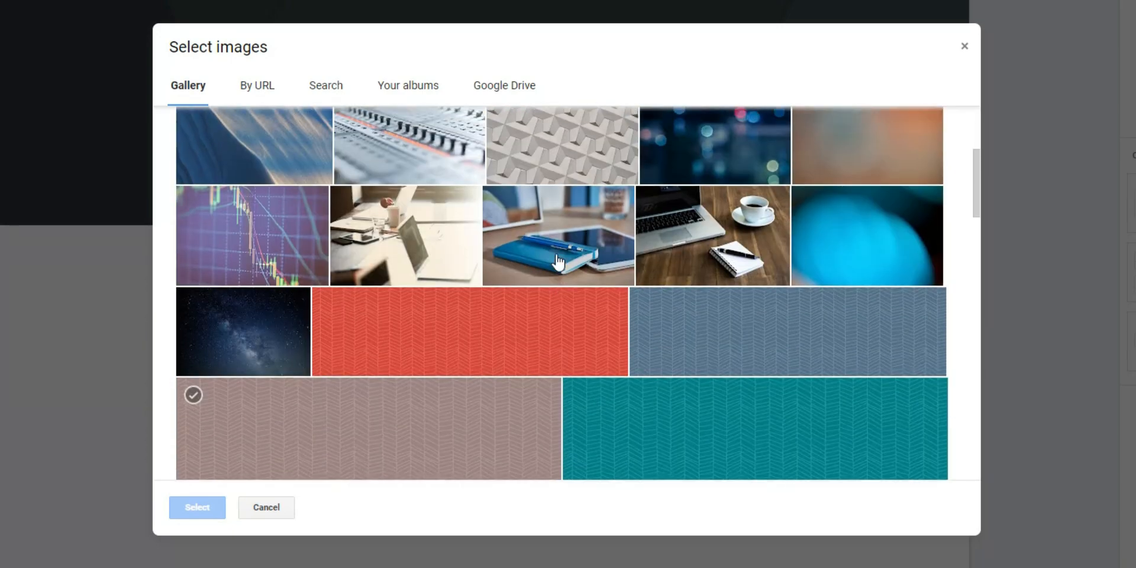
pyautogui.scroll(-10, 556, 261)
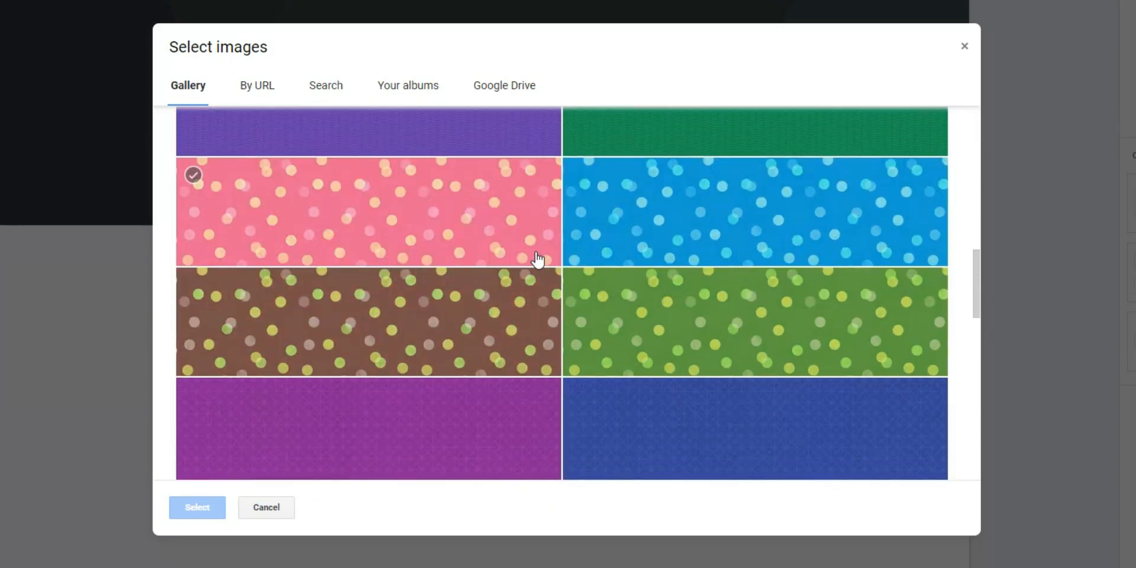
pyautogui.scroll(15, 467, 276)
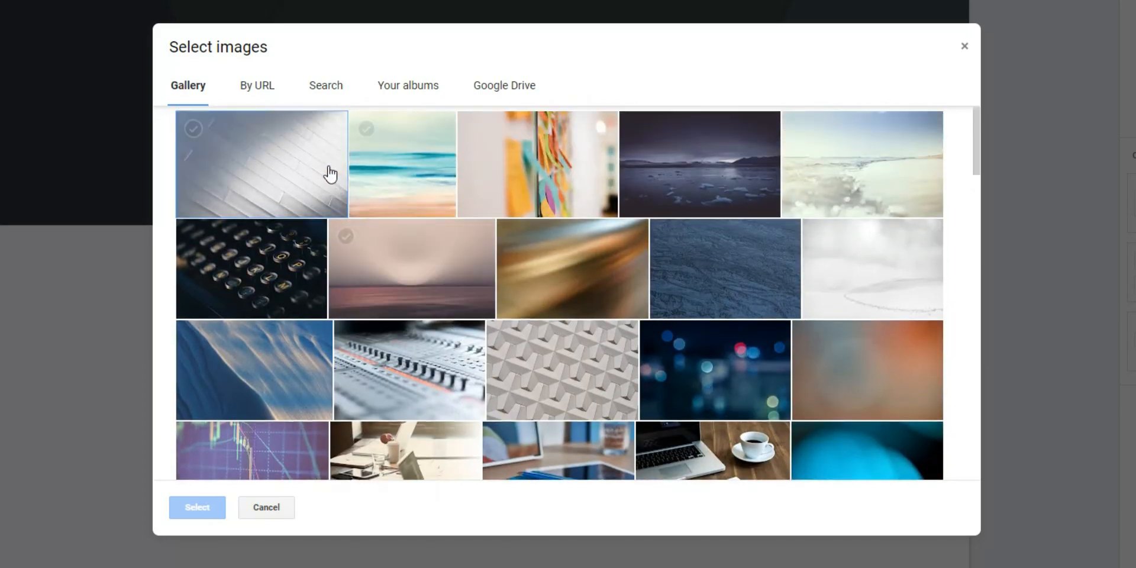
pyautogui.click(327, 86)
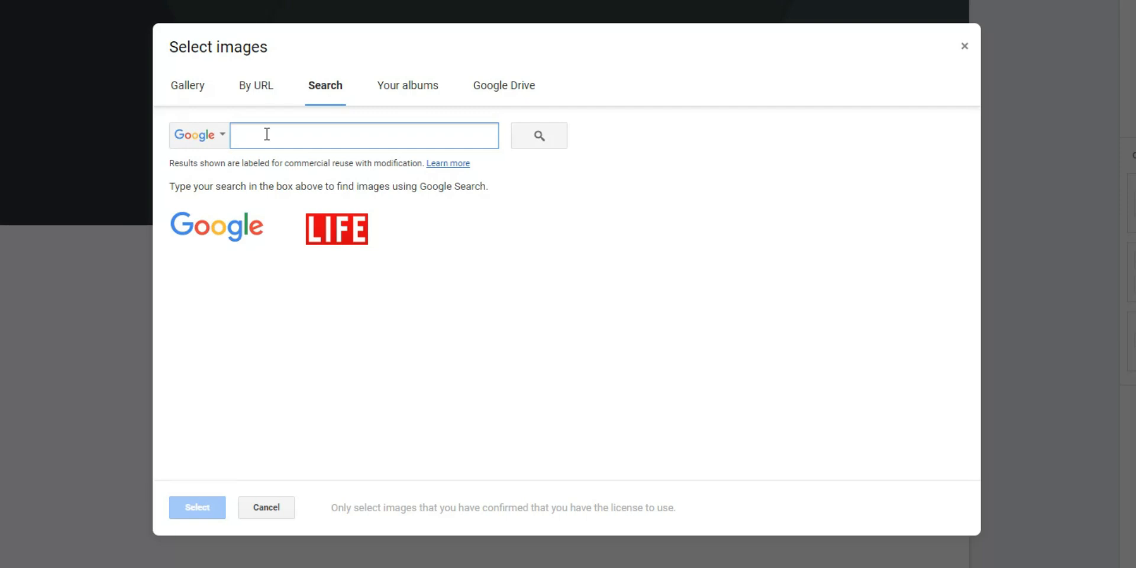
pyautogui.write('pani puri')
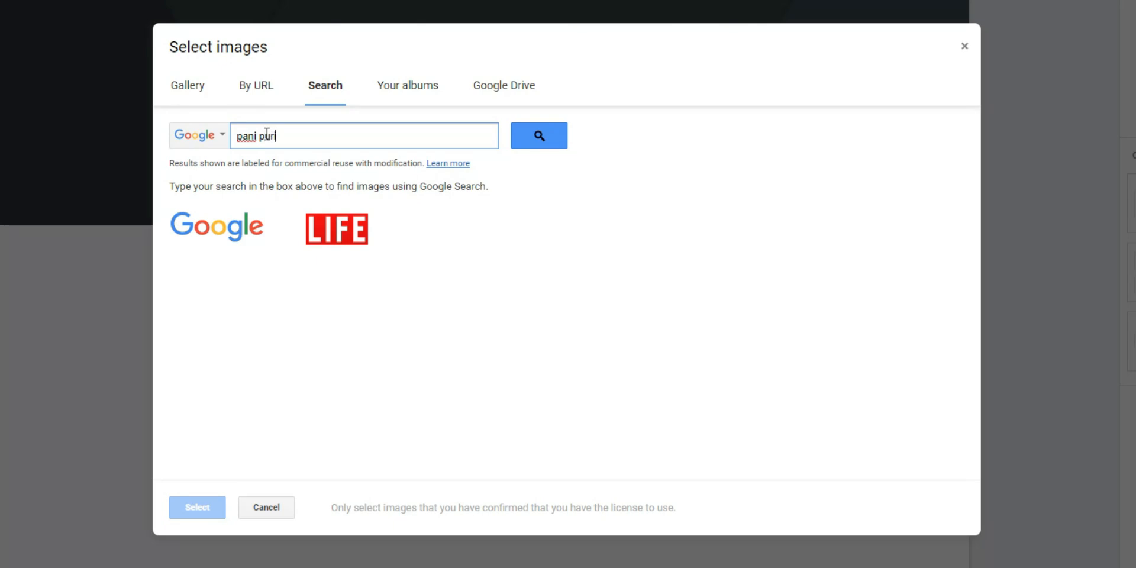
pyautogui.press('Return')
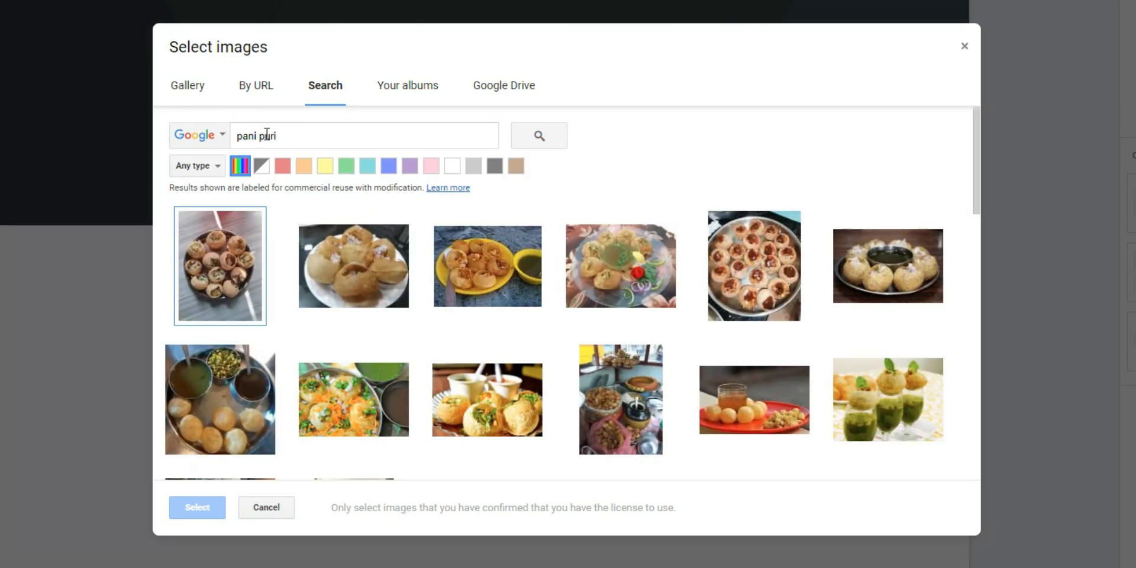
pyautogui.scroll(-1, 444, 237)
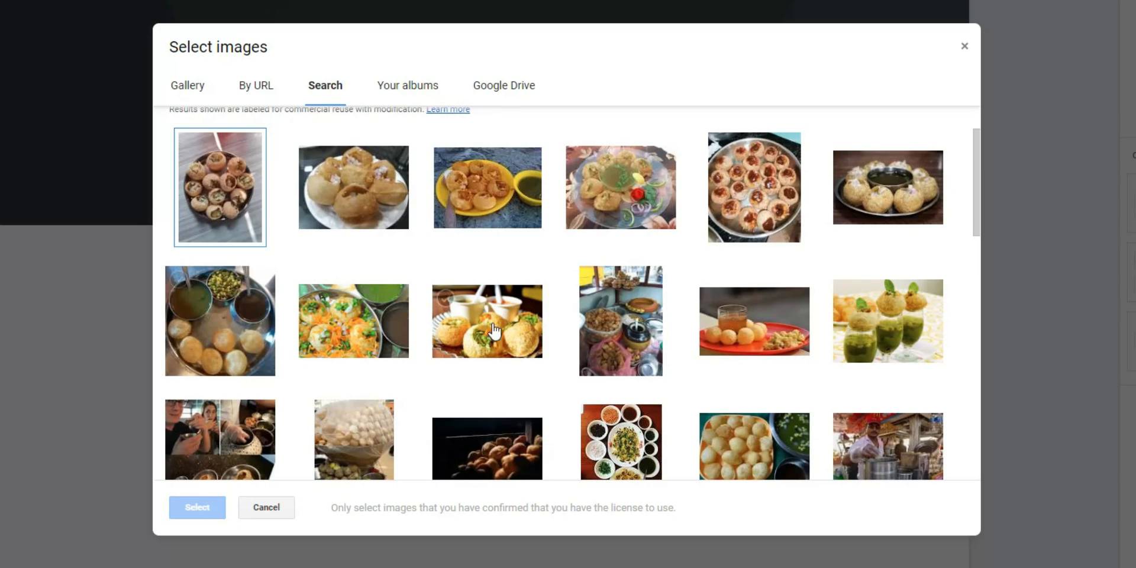
pyautogui.click(758, 333)
pyautogui.click(200, 507)
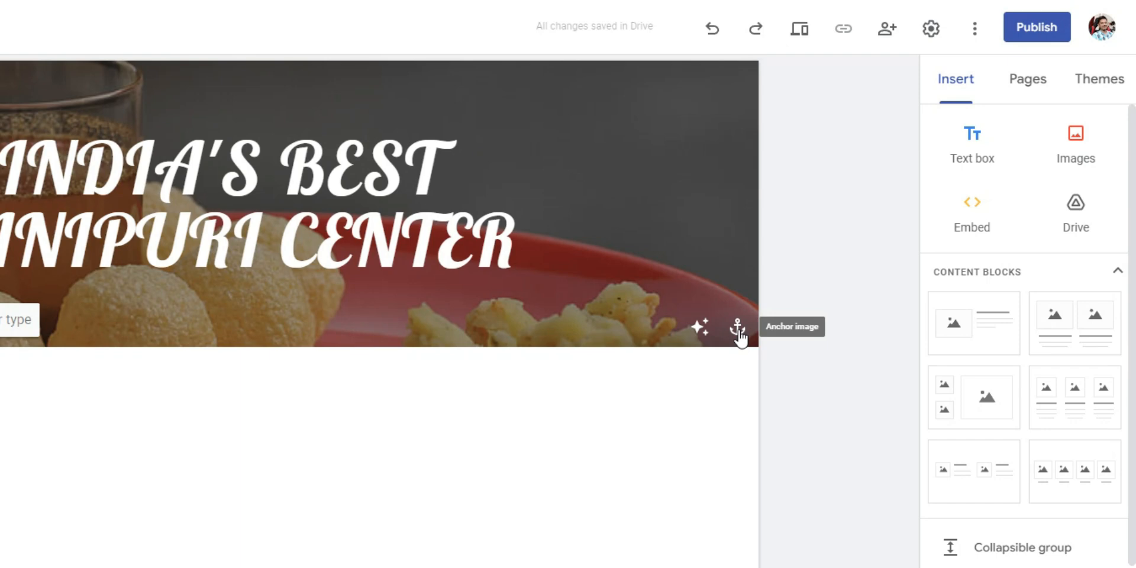
# - Try anchoring the header image to the top, bottom and left, and set the anchor back to center
pyautogui.click(736, 328)
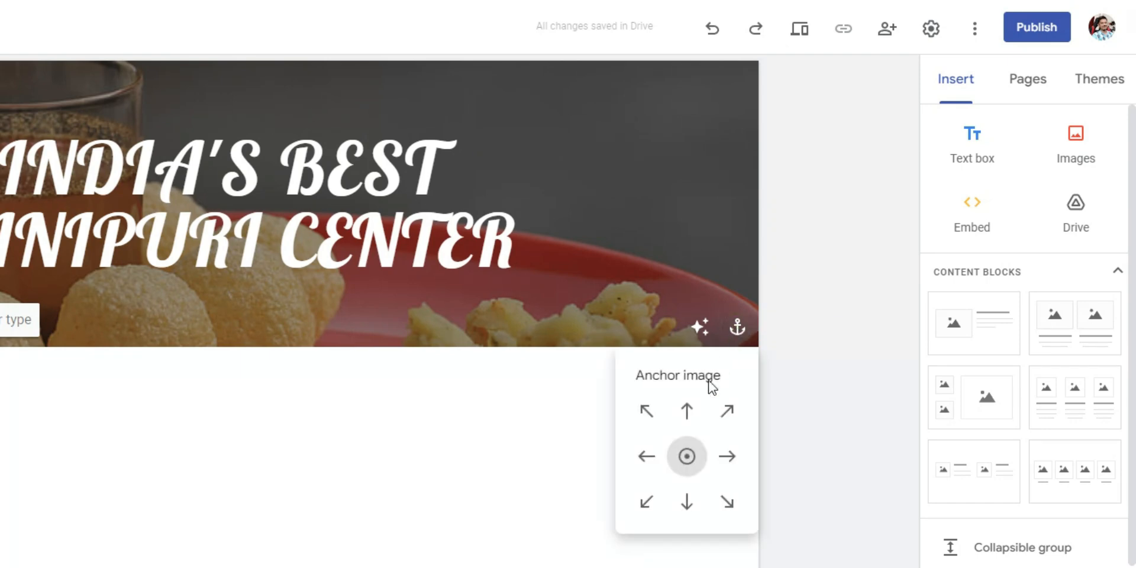
pyautogui.click(688, 414)
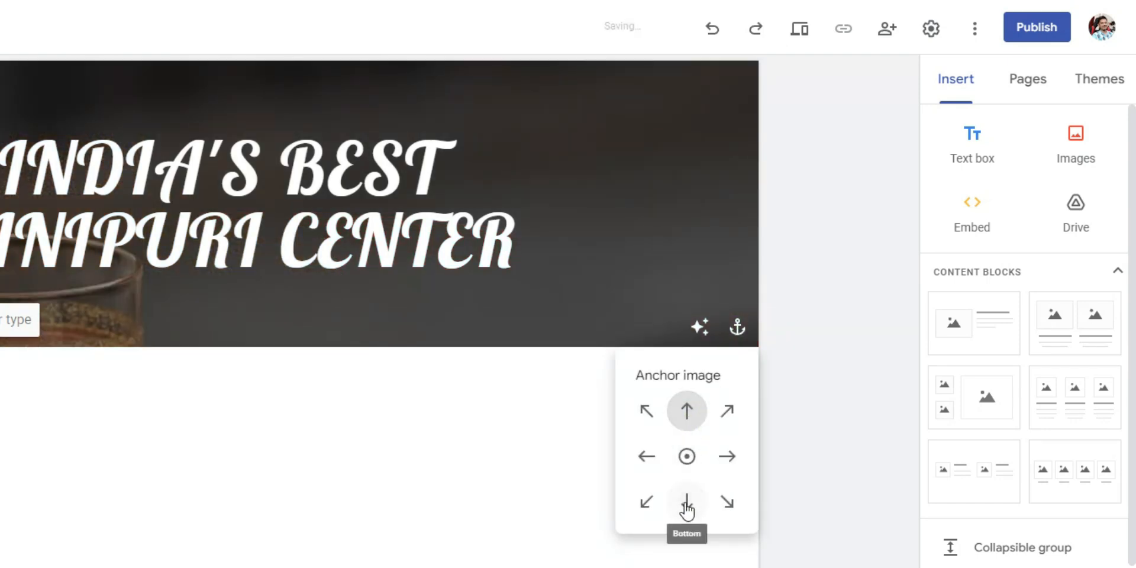
pyautogui.click(686, 501)
pyautogui.click(642, 460)
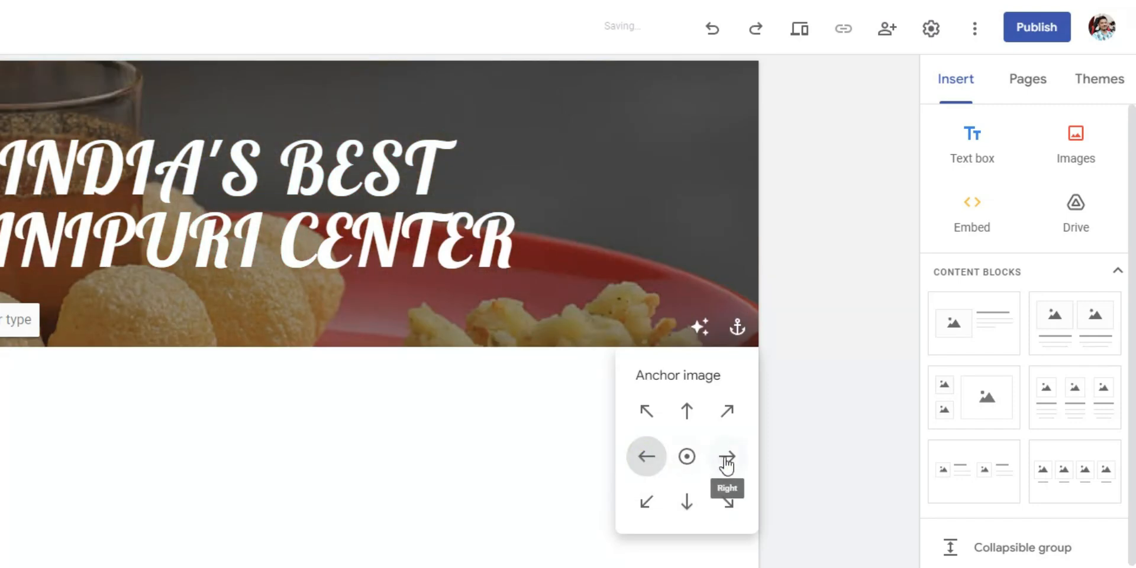
pyautogui.click(690, 465)
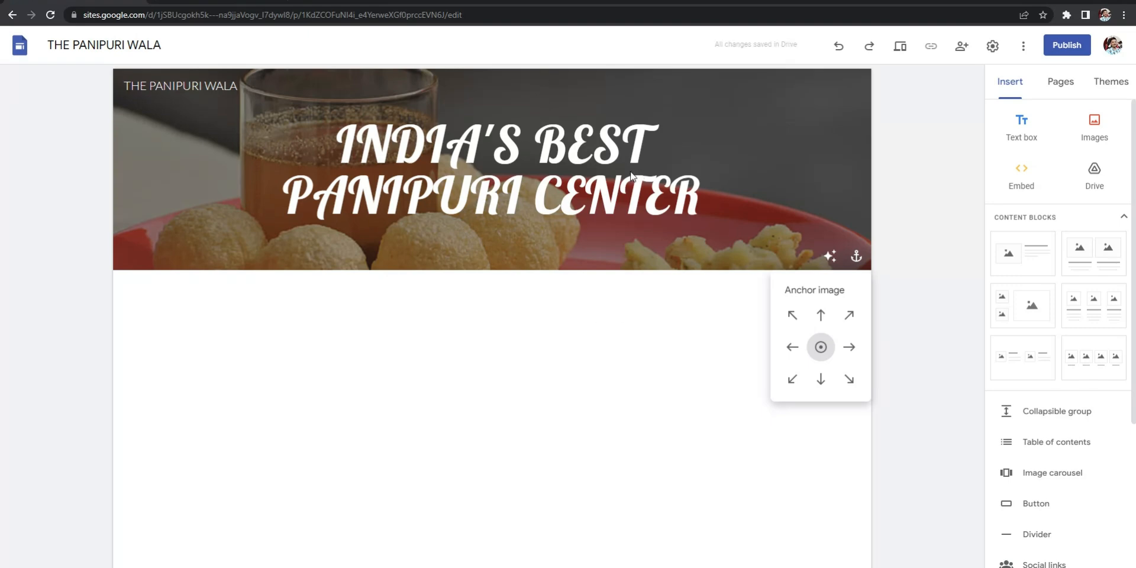
pyautogui.click(911, 247)
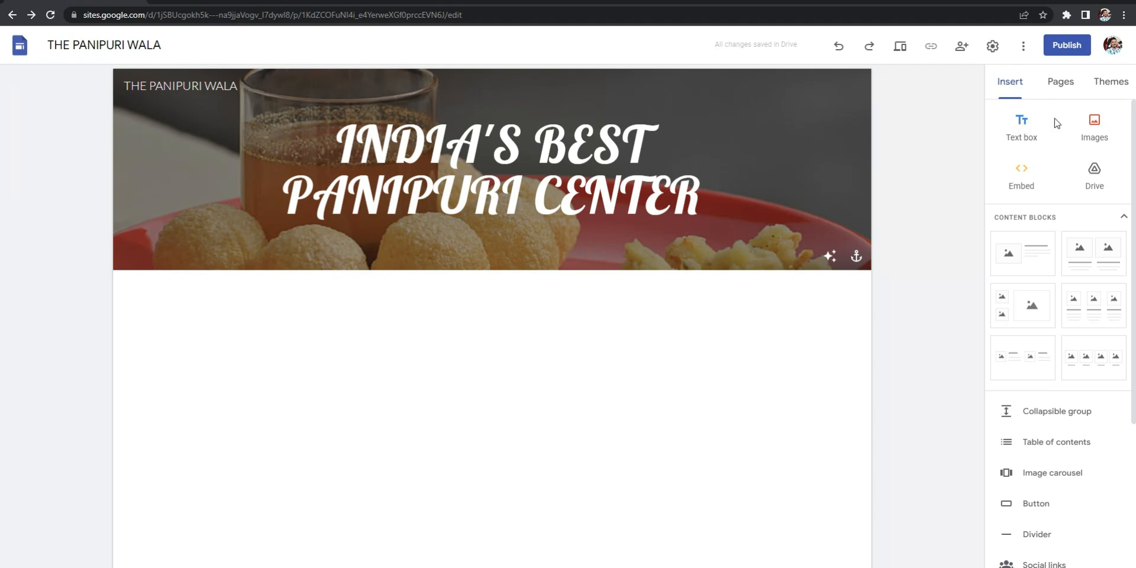
# - Insert a text box below the header, enter Menu and center the text
pyautogui.scroll(-5, 1058, 129)
pyautogui.scroll(5, 1053, 160)
pyautogui.scroll(-3, 1067, 255)
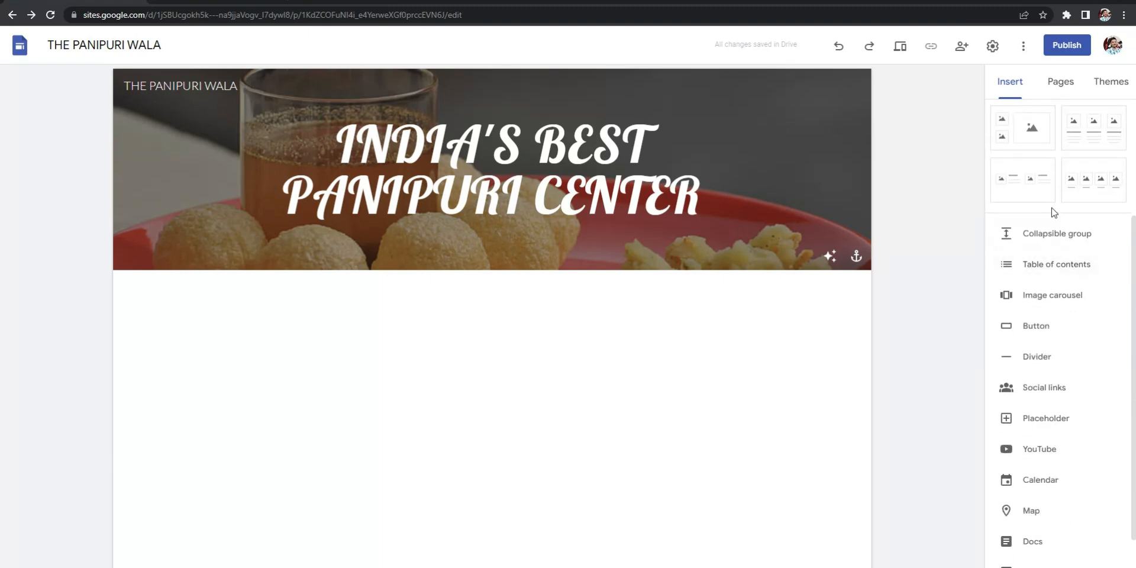
pyautogui.scroll(-2, 1054, 219)
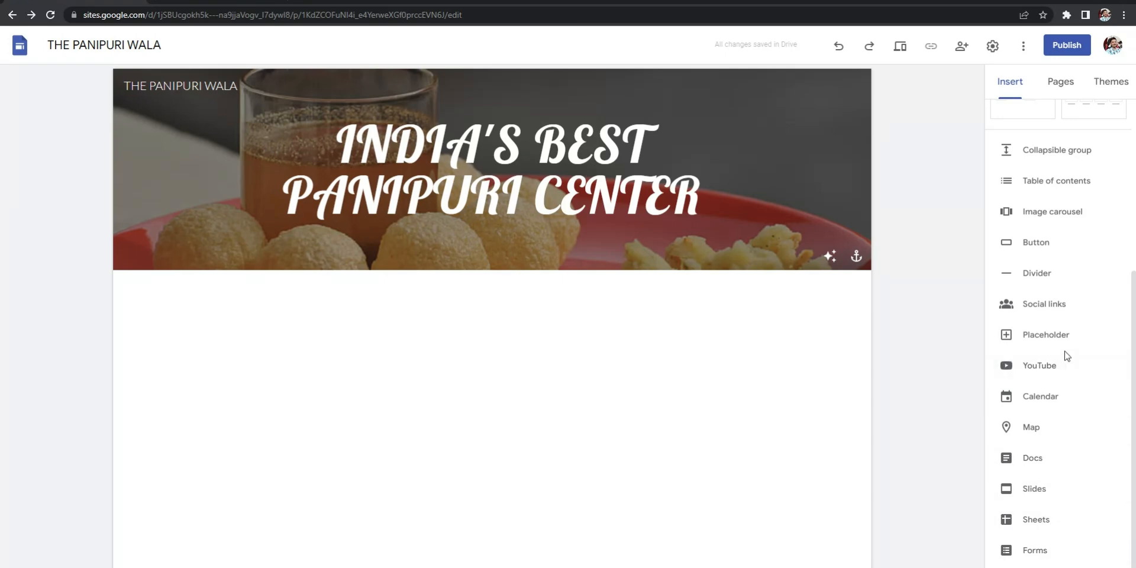
pyautogui.scroll(5, 1067, 355)
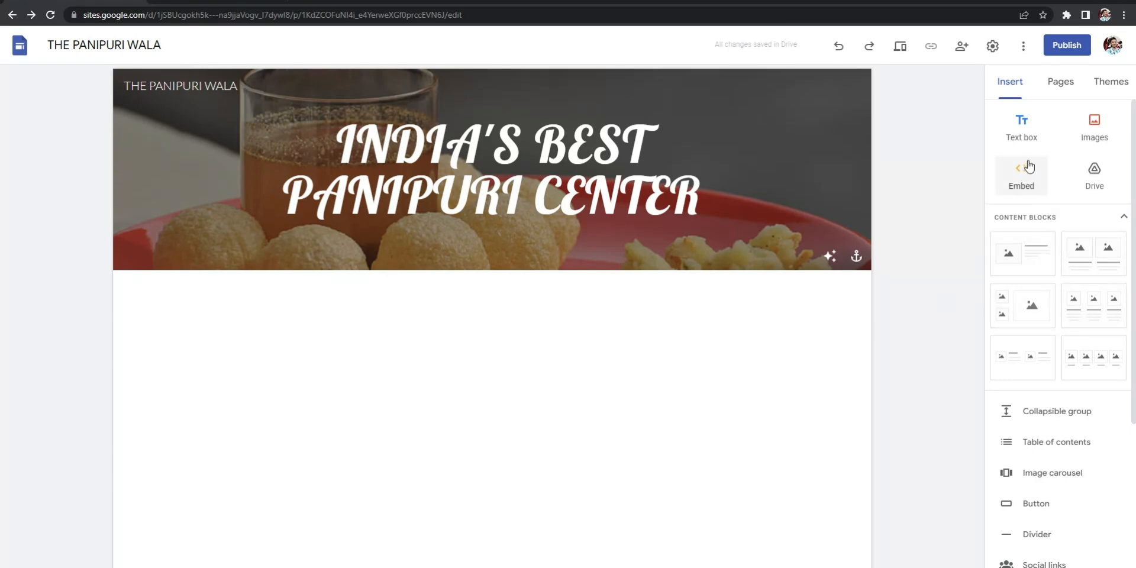
pyautogui.click(1029, 138)
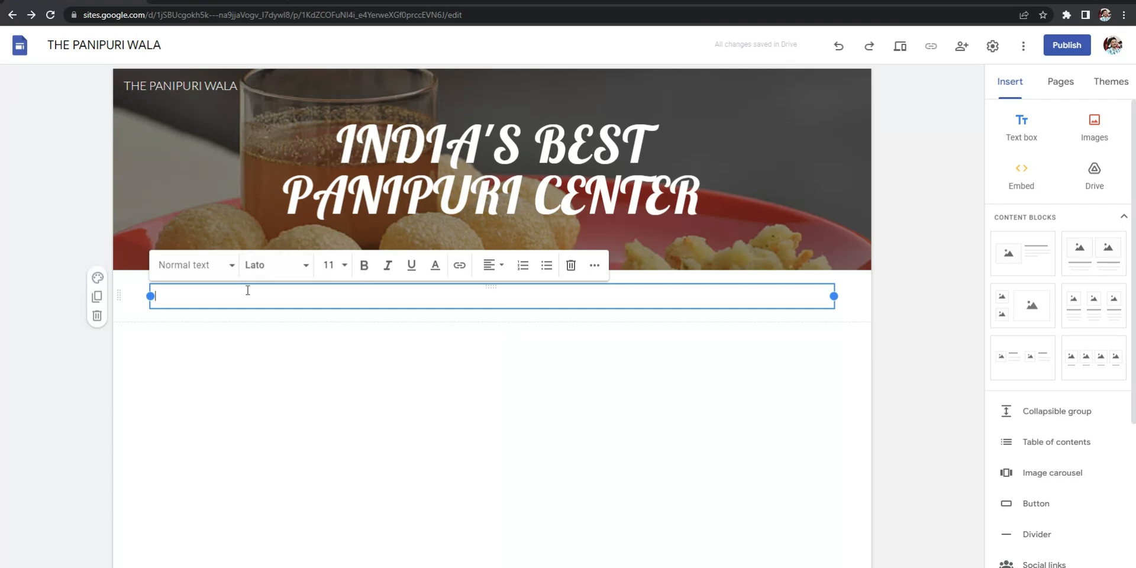
pyautogui.write('Menu')
pyautogui.click(501, 265)
pyautogui.click(489, 299)
# - Make the Menu heading text bold and set its font size to 25
pyautogui.moveTo(514, 296); pyautogui.dragTo(479, 297)
pyautogui.click(364, 266)
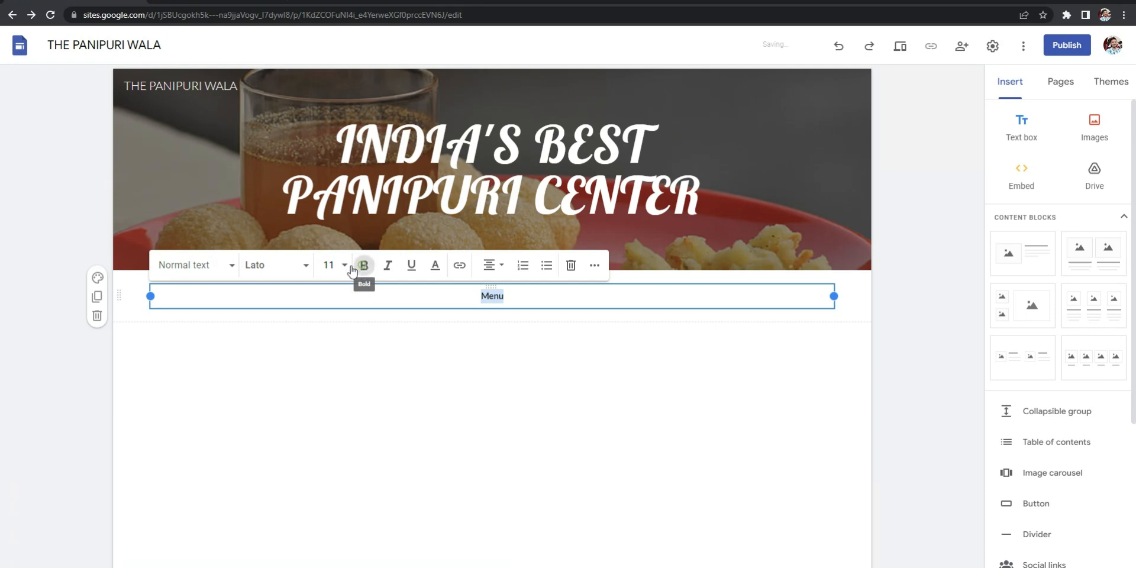
pyautogui.click(330, 265)
pyautogui.write('25')
pyautogui.press('Return')
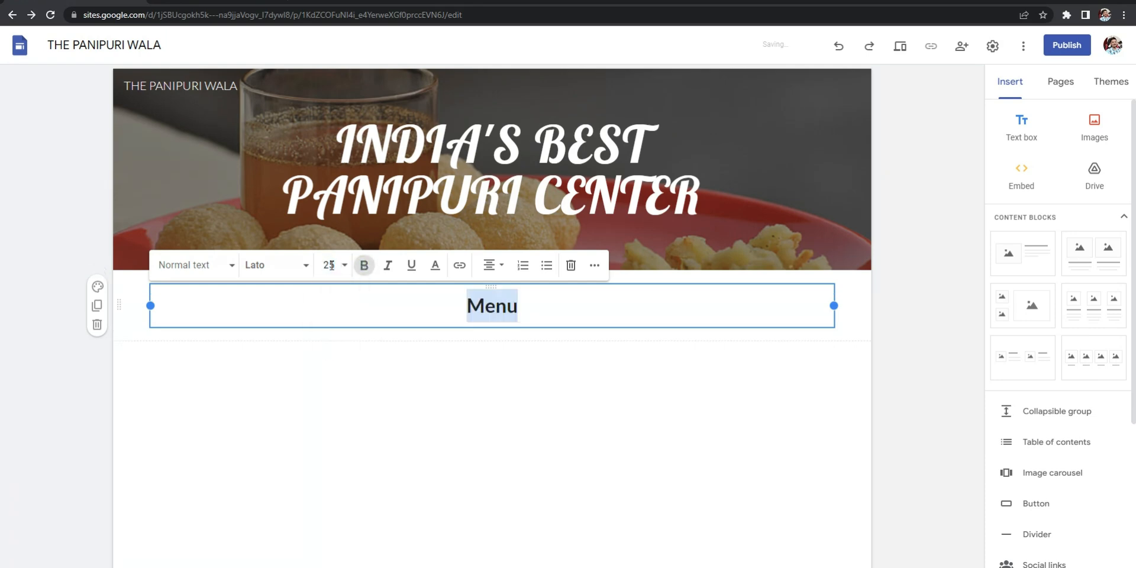
pyautogui.click(520, 305)
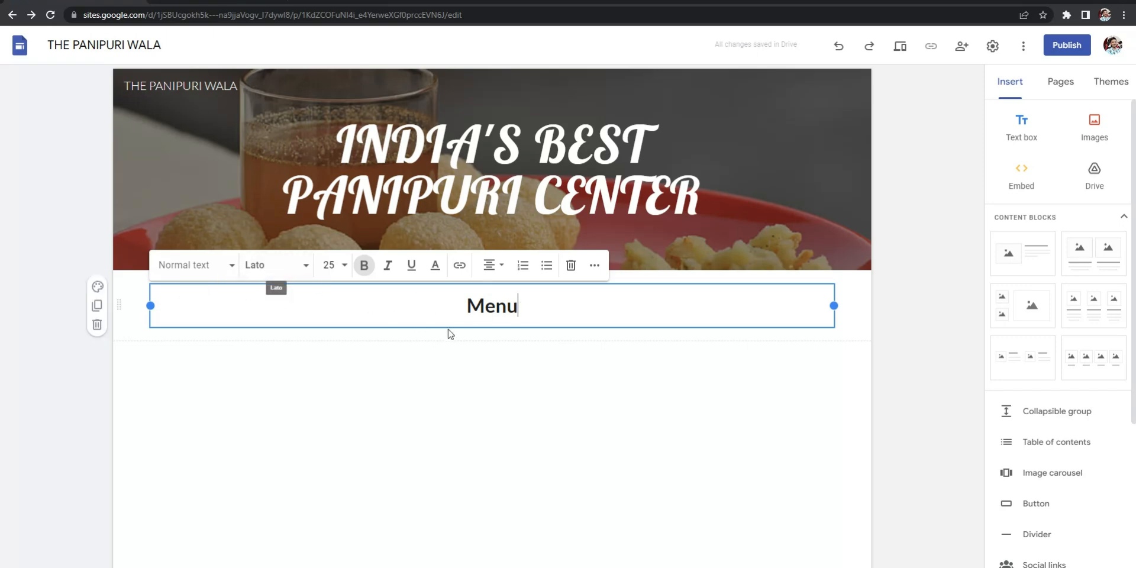
pyautogui.click(501, 366)
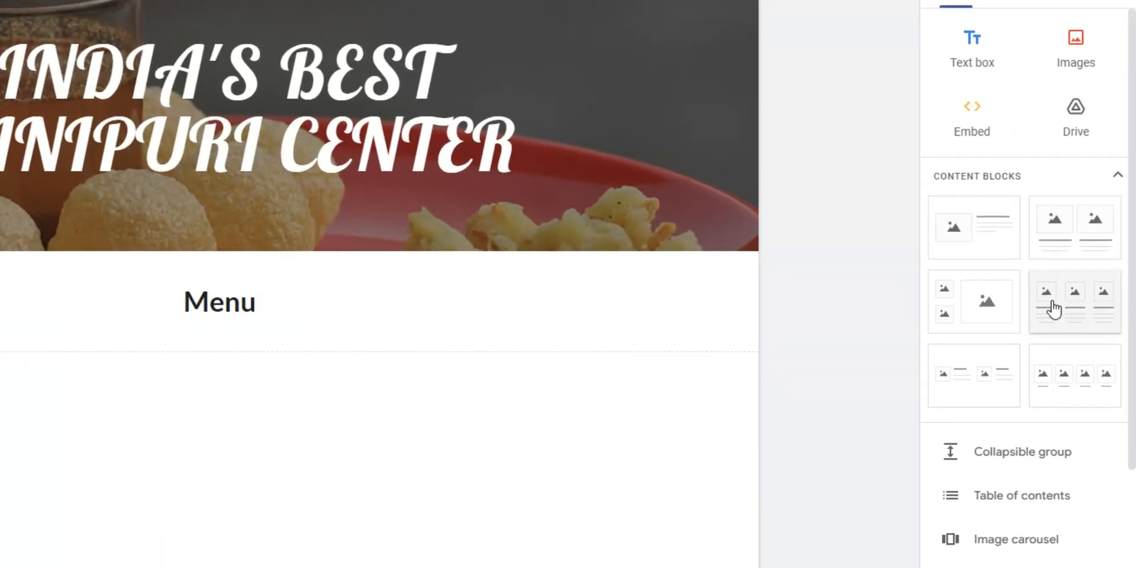
# - Add the content block with three captioned images below Menu and upload the pani-puri image into its first placeholder
pyautogui.click(1087, 306)
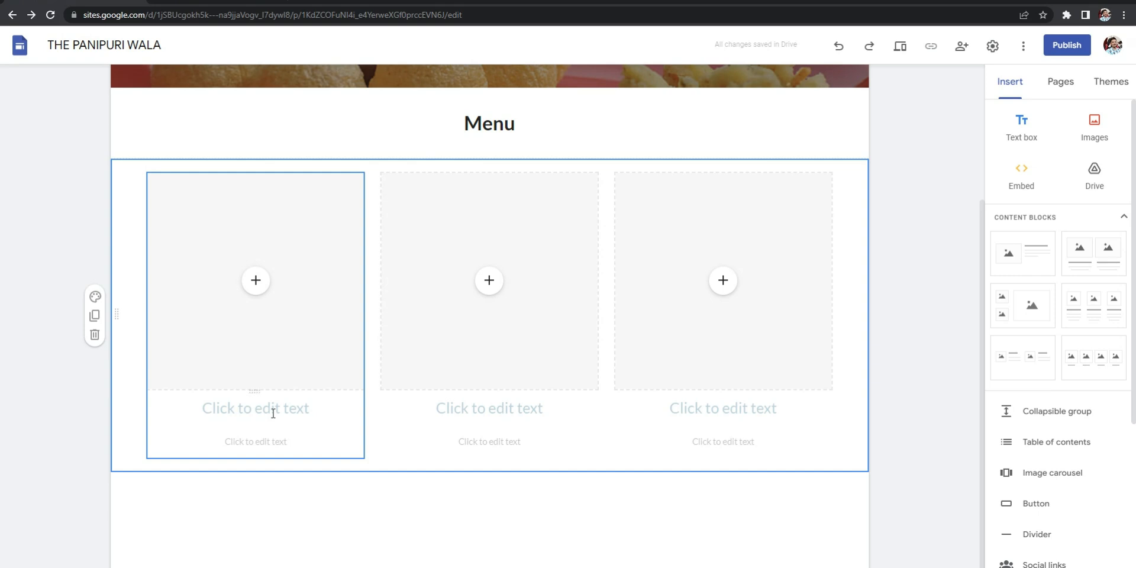
pyautogui.click(252, 443)
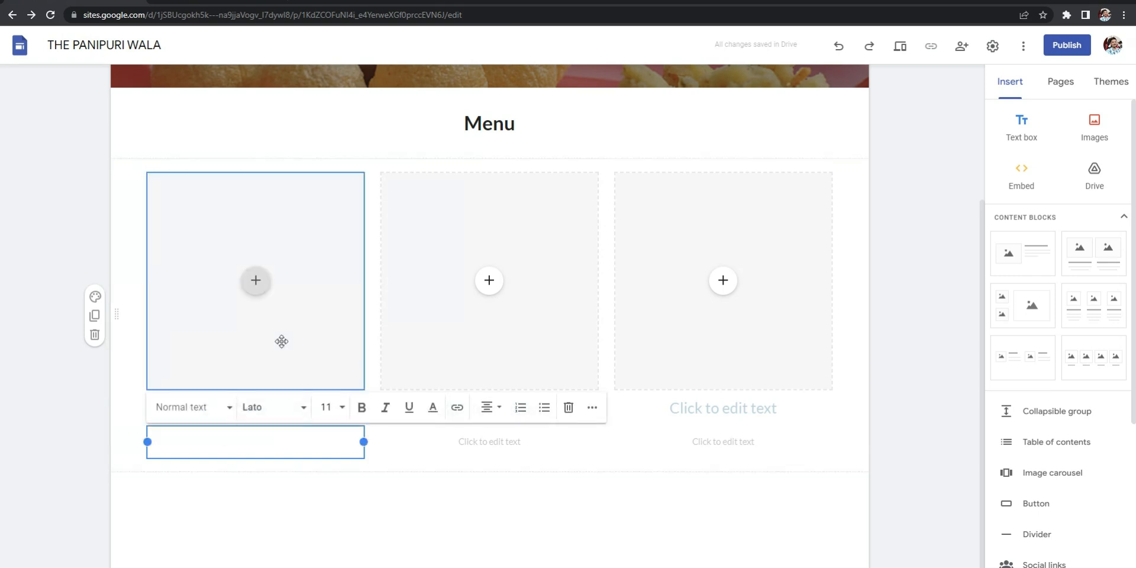
pyautogui.click(299, 287)
pyautogui.click(255, 282)
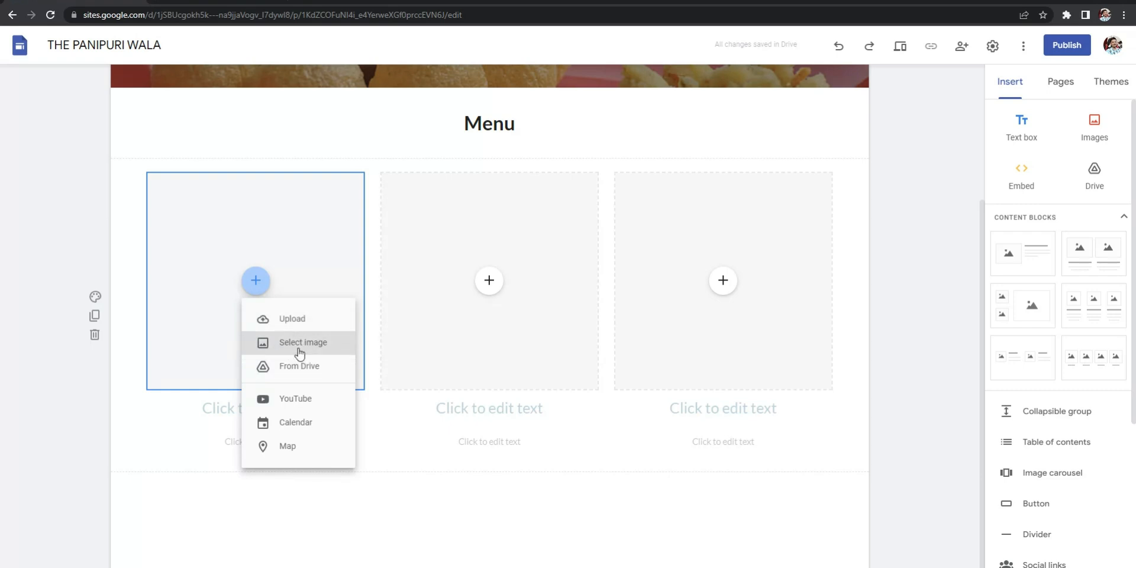
pyautogui.click(293, 319)
pyautogui.click(383, 298)
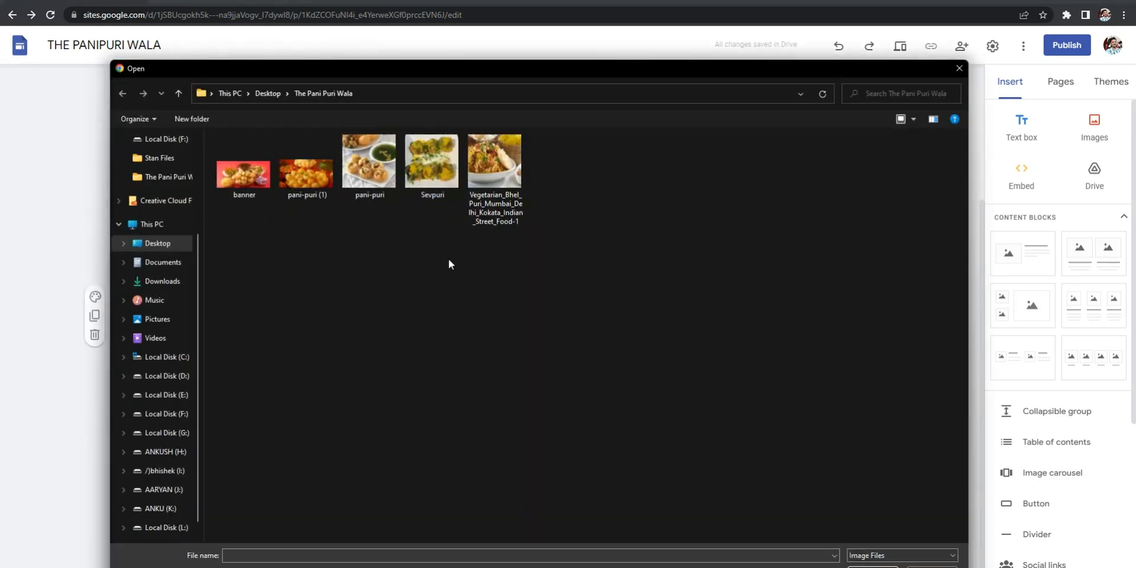
pyautogui.click(365, 146)
pyautogui.click(873, 566)
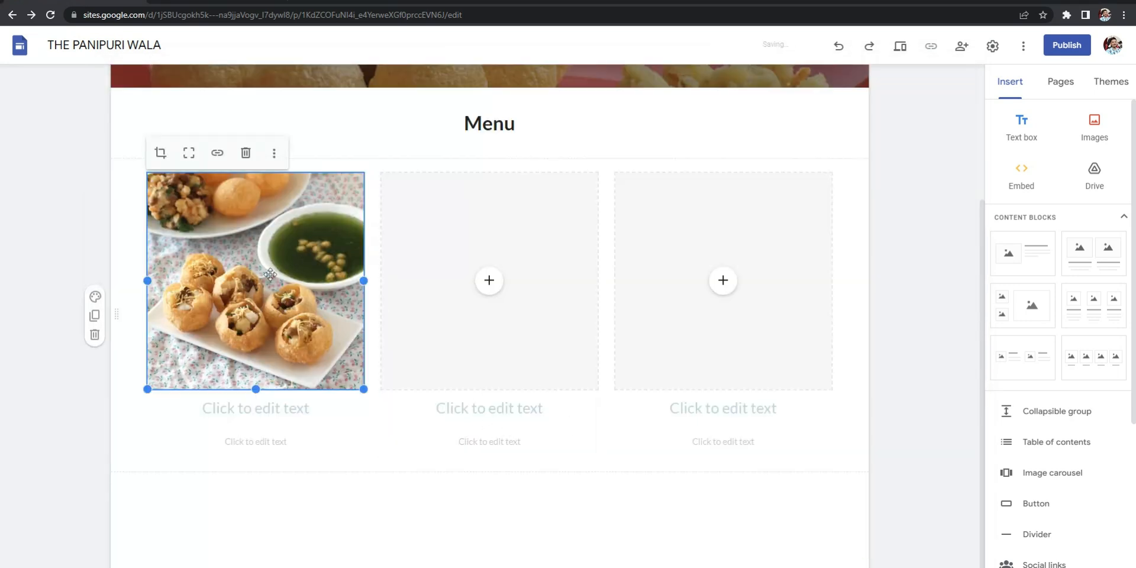
# - Enter Pani Puri as the first column's heading and make it bold
pyautogui.click(292, 408)
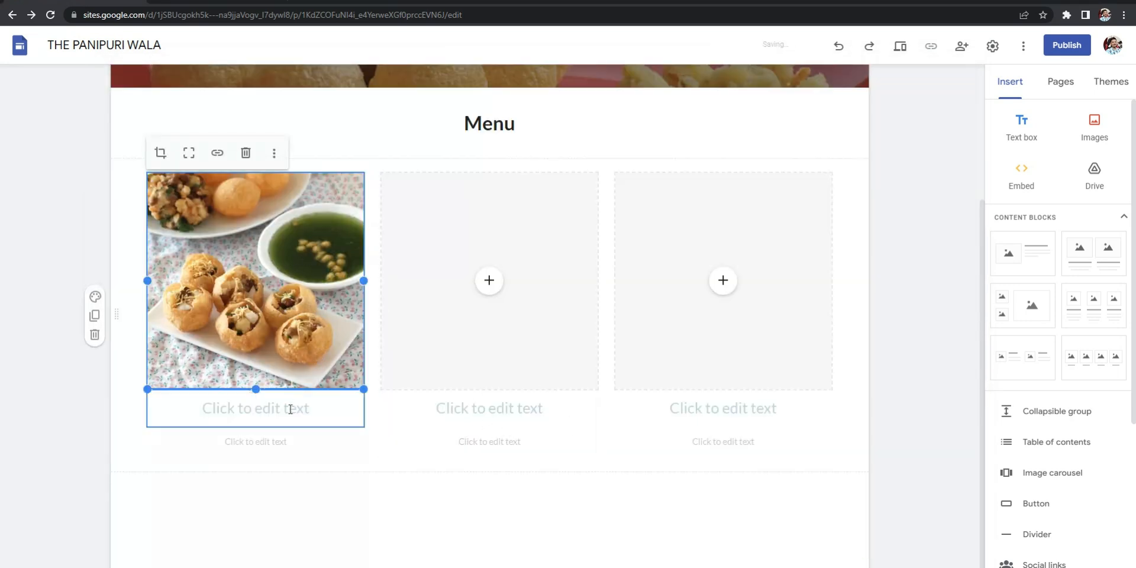
pyautogui.write('Pani Puri')
pyautogui.moveTo(292, 410); pyautogui.dragTo(222, 408)
pyautogui.click(361, 370)
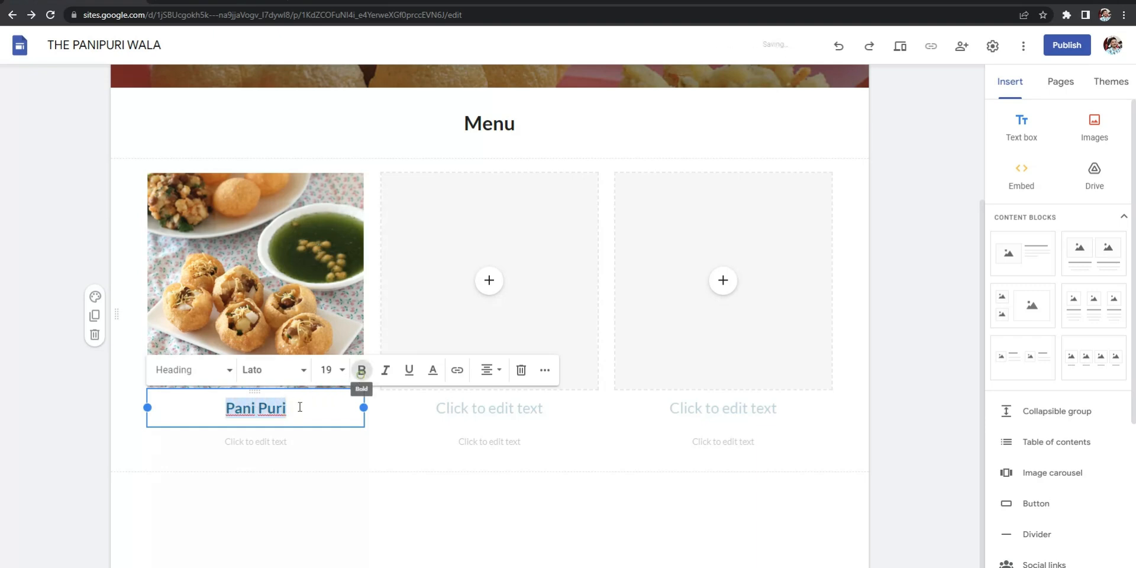
pyautogui.click(322, 405)
# - Fill the second column's placeholder with a web image found by searching for sev puri, and enter Sev Puri as its heading
pyautogui.click(461, 402)
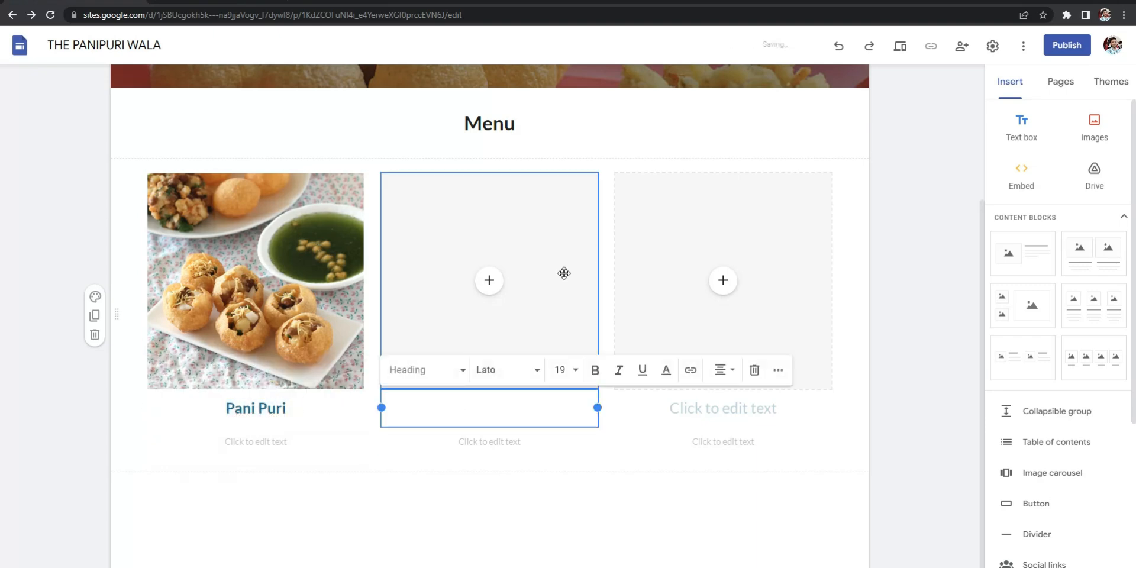
pyautogui.click(488, 280)
pyautogui.click(521, 340)
pyautogui.click(372, 114)
pyautogui.click(420, 80)
pyautogui.write('sev puri')
pyautogui.press('Return')
pyautogui.doubleClick(364, 180)
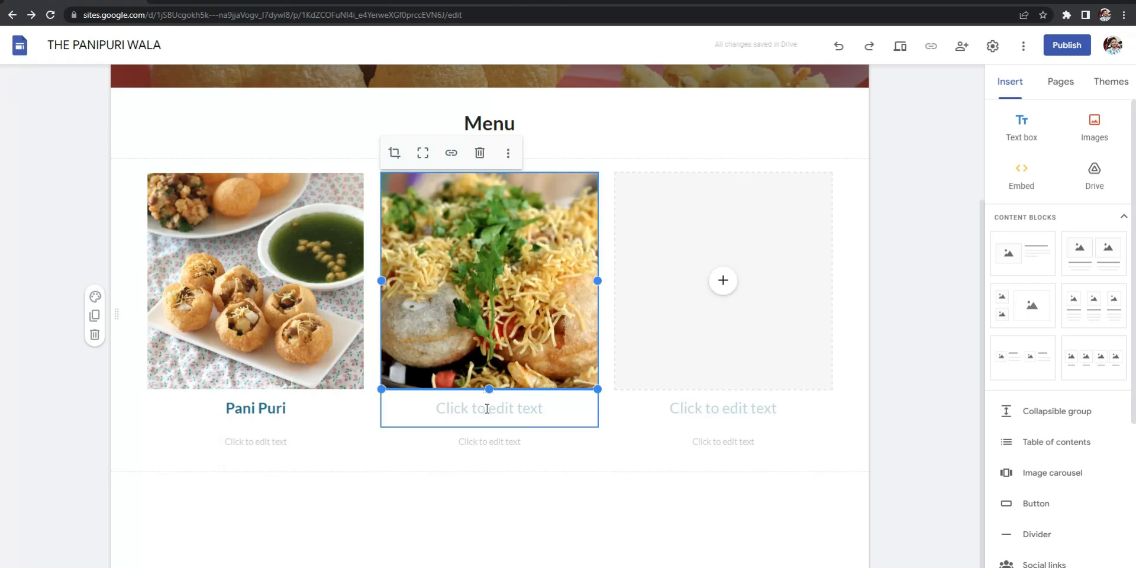
pyautogui.click(486, 407)
pyautogui.write('Sev Puri')
# - Upload the Vegetarian_Bhel_Puri image into the third column's placeholder
pyautogui.click(723, 408)
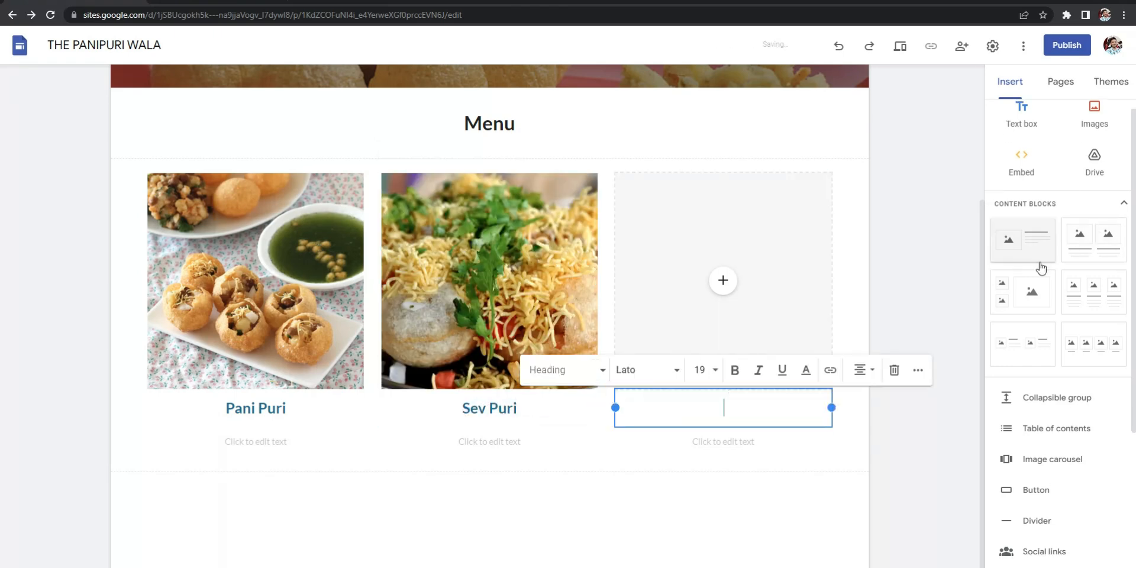
pyautogui.scroll(1, 844, 339)
pyautogui.click(722, 339)
pyautogui.doubleClick(495, 172)
pyautogui.scroll(-1, 735, 408)
# - Enter Bhel Puri as the third column's heading and make it bold
pyautogui.click(736, 410)
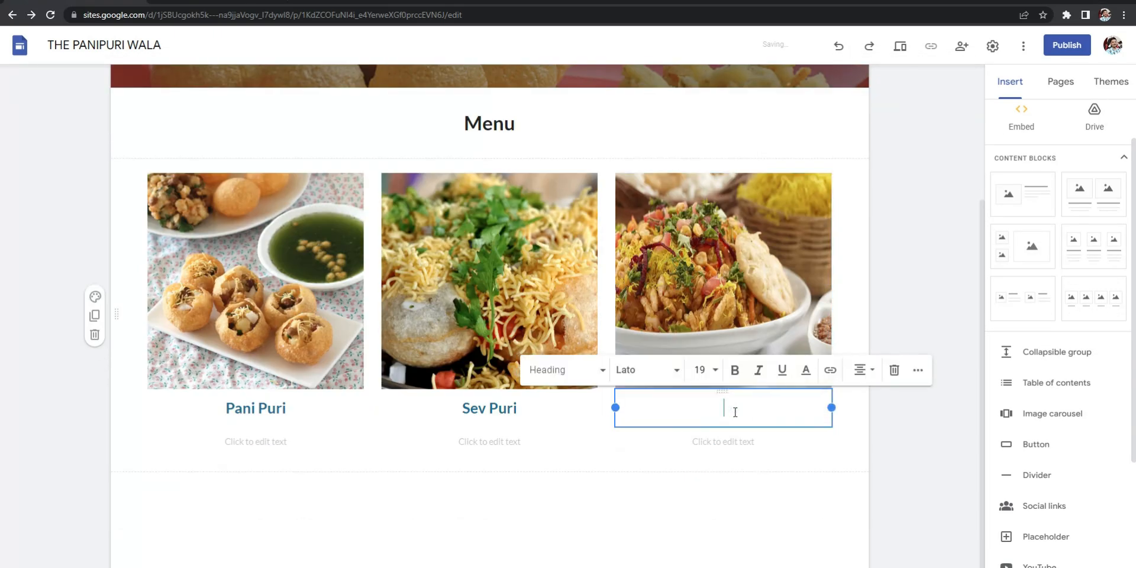
pyautogui.write('Bhel Puri')
pyautogui.hotkey('ctrl', 'a')
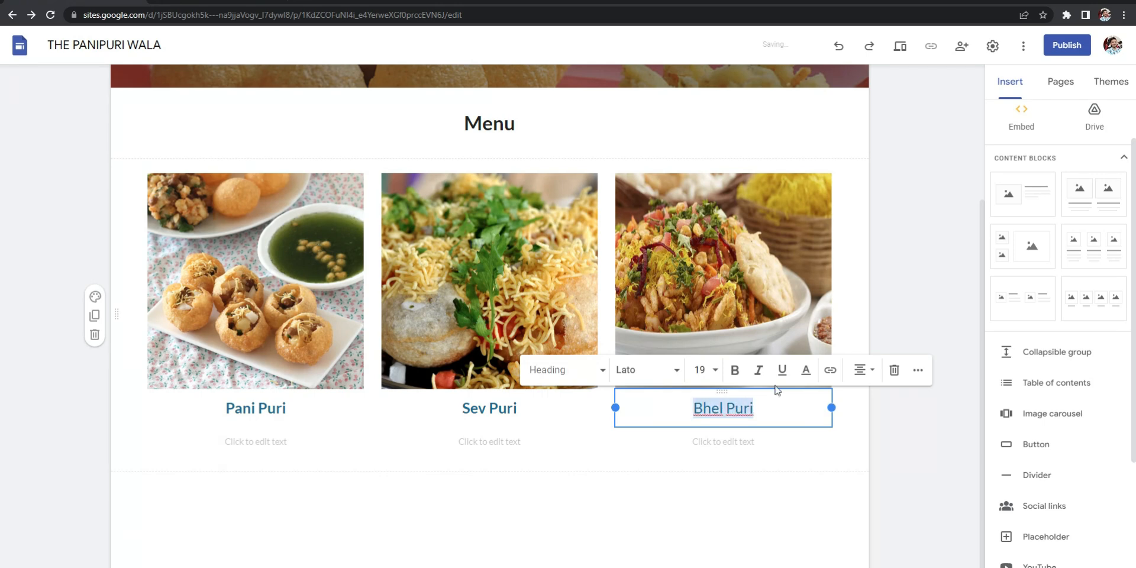
pyautogui.click(735, 370)
pyautogui.click(887, 430)
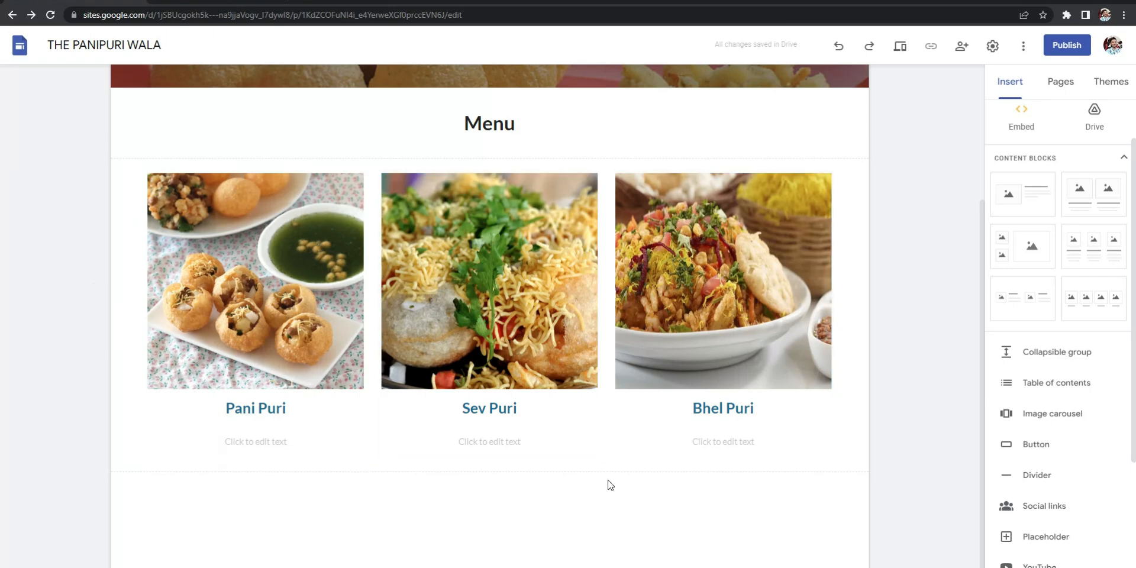
# - Insert a divider below the three-column menu block
pyautogui.scroll(-2, 993, 318)
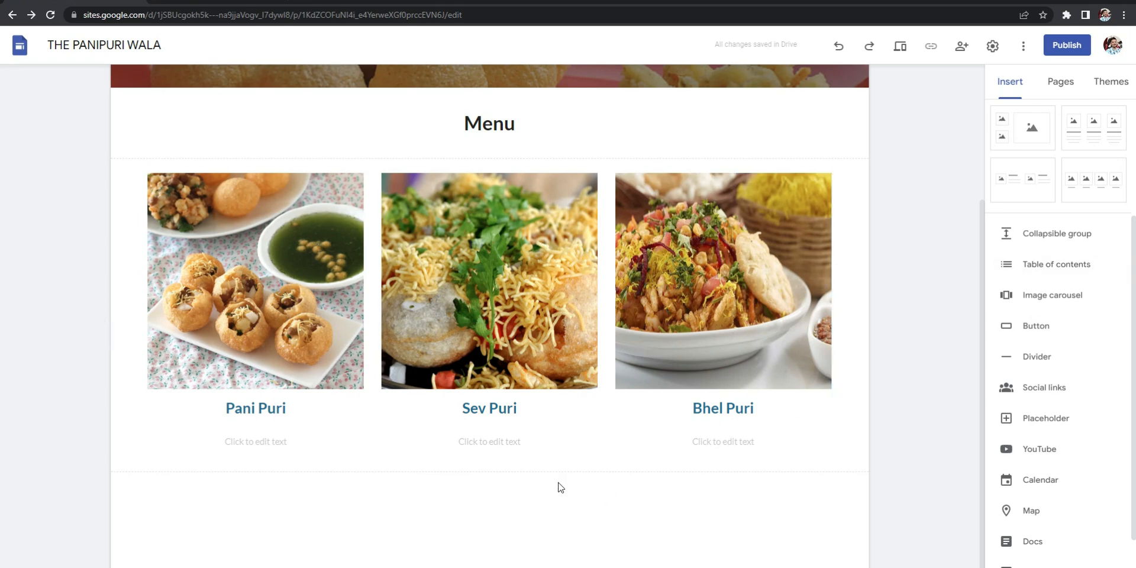
pyautogui.scroll(2, 1050, 248)
pyautogui.scroll(-3, 1052, 254)
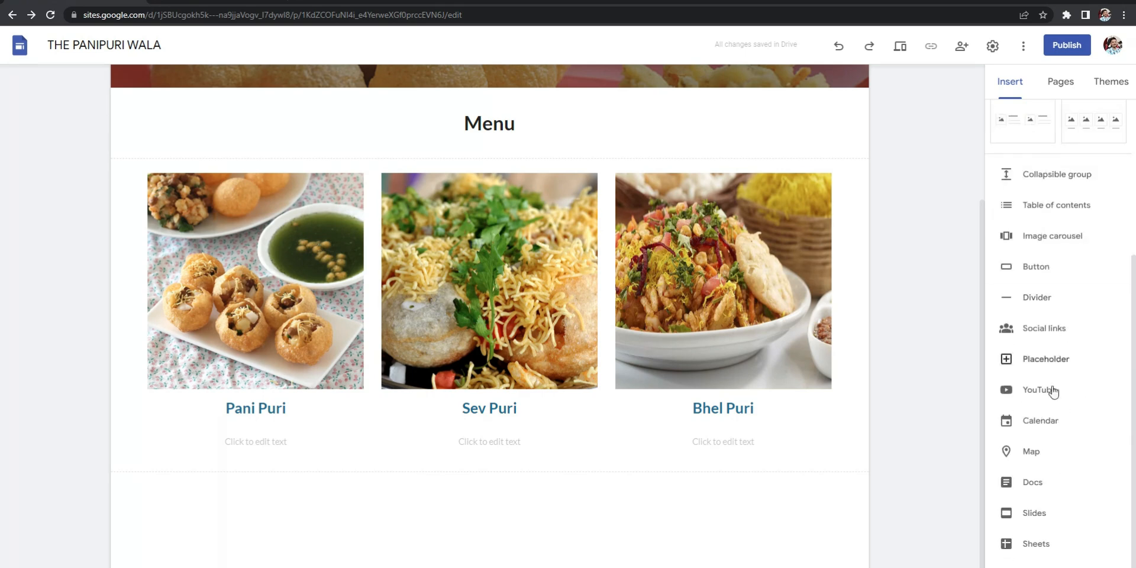
pyautogui.scroll(3, 1063, 424)
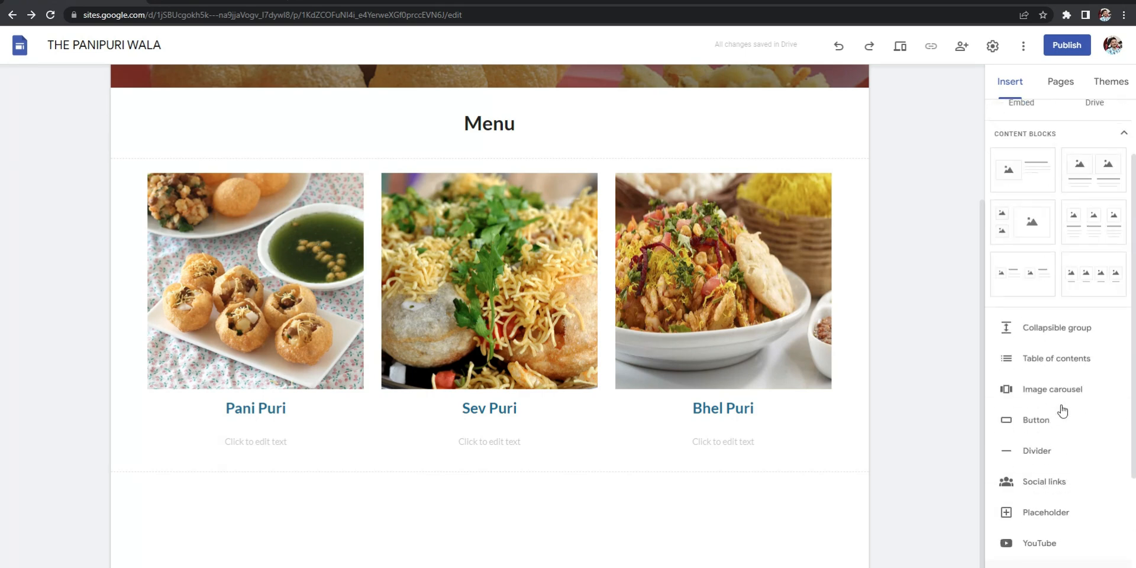
pyautogui.click(1046, 458)
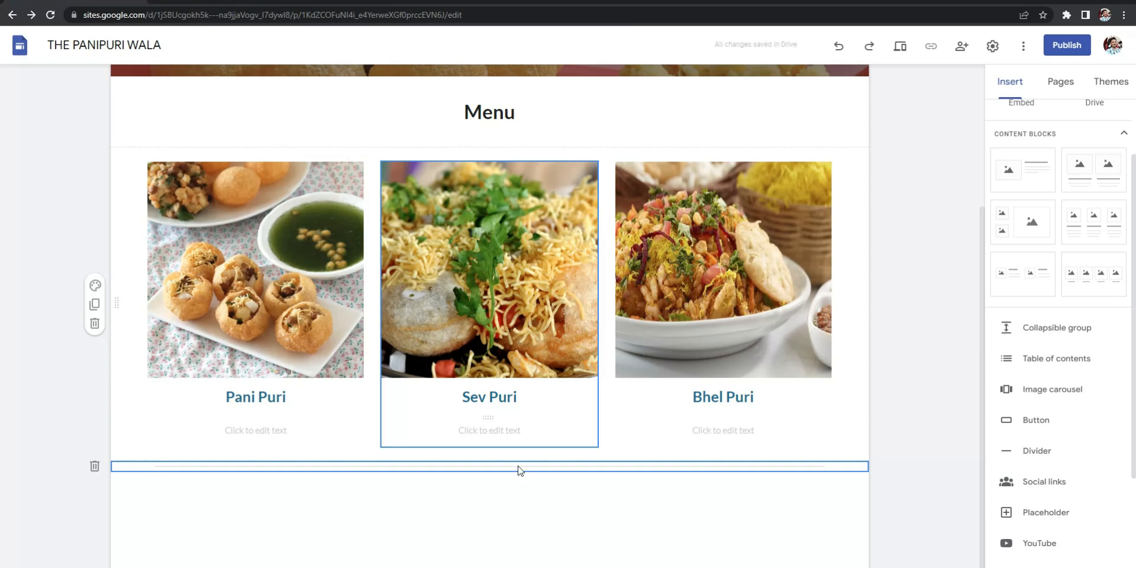
pyautogui.click(510, 497)
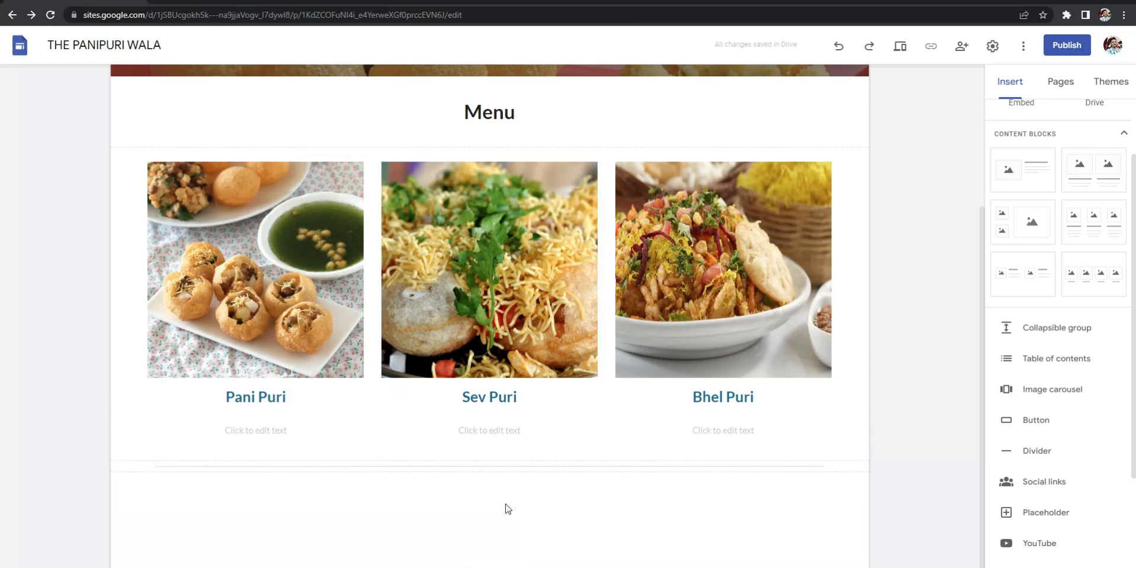
pyautogui.scroll(2, 1047, 181)
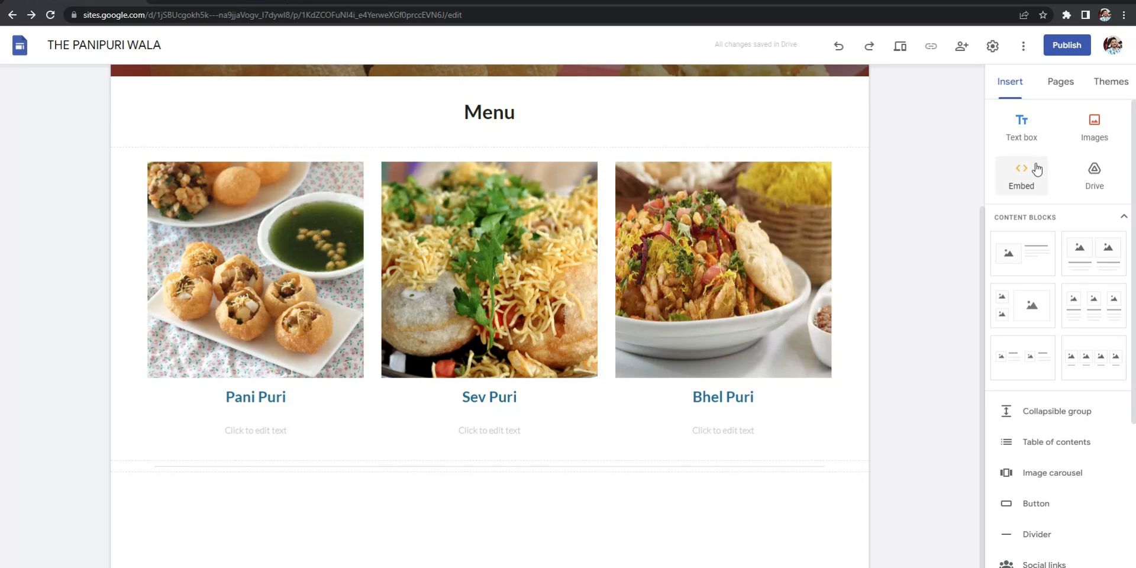
pyautogui.click(1023, 133)
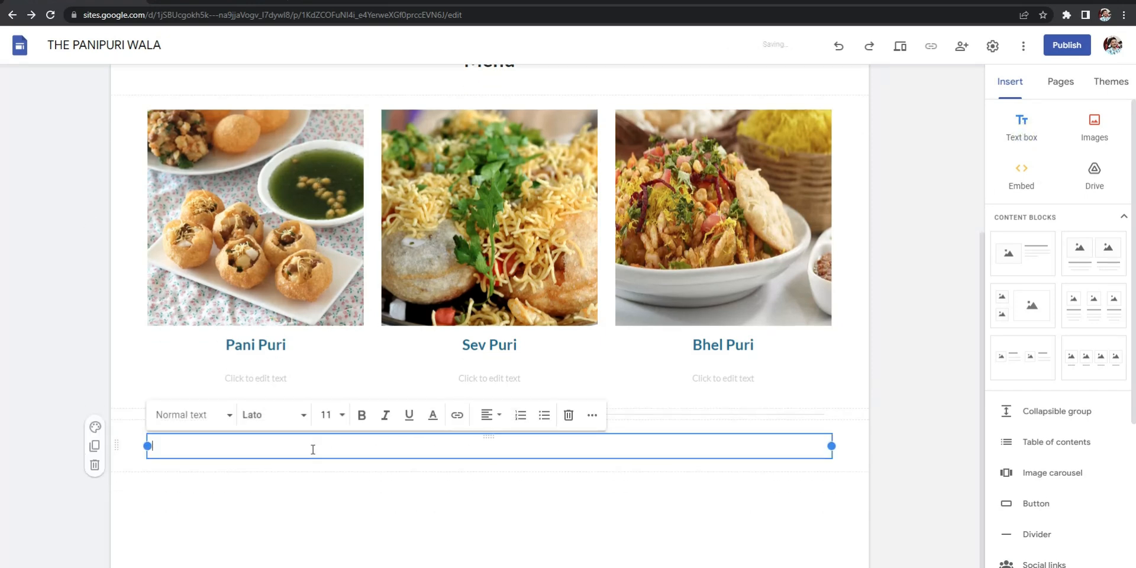
pyautogui.scroll(2, 687, 514)
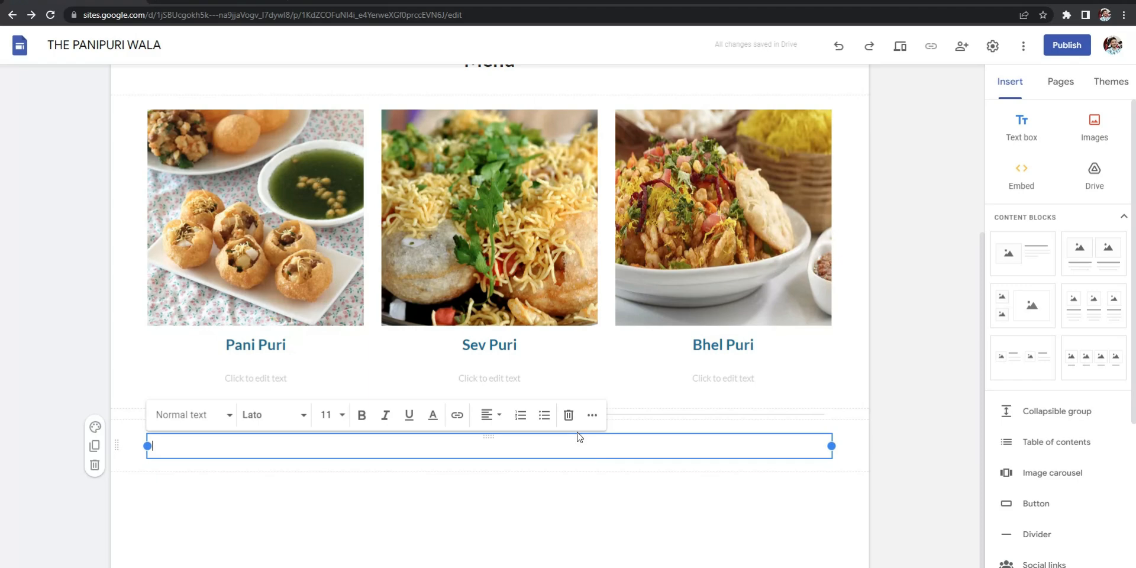
# - Duplicate the Menu heading section and move the copy below the divider
pyautogui.scroll(4, 578, 435)
pyautogui.click(538, 290)
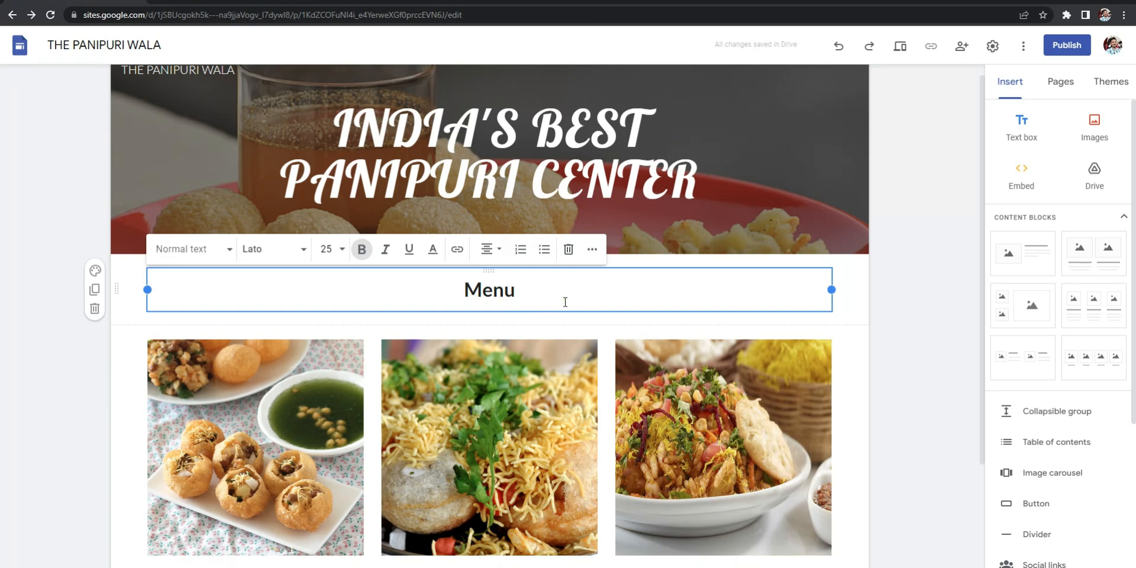
pyautogui.click(95, 290)
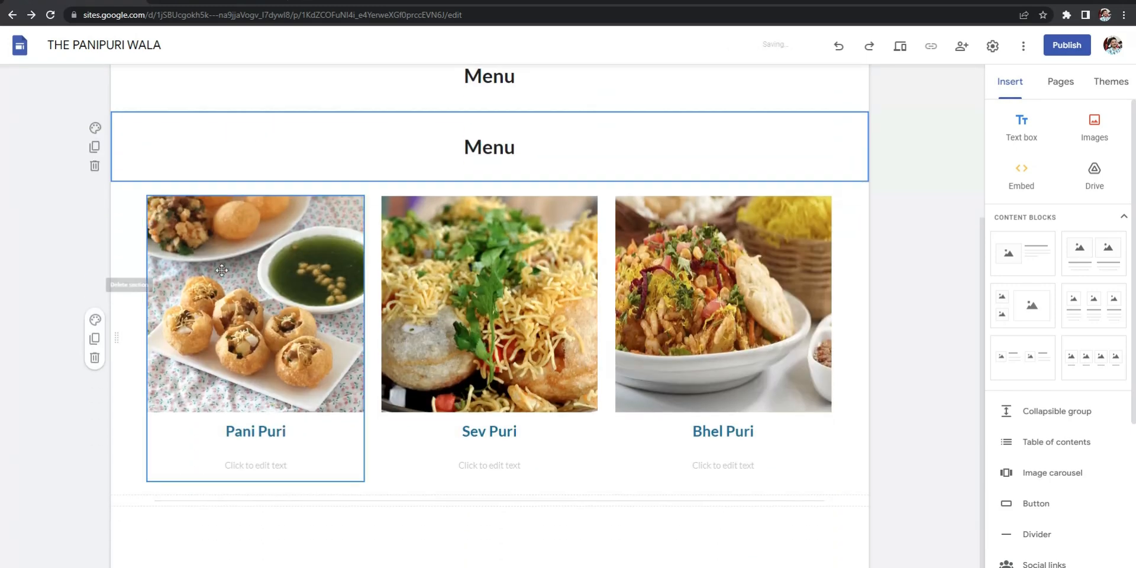
pyautogui.moveTo(489, 128); pyautogui.dragTo(482, 519)
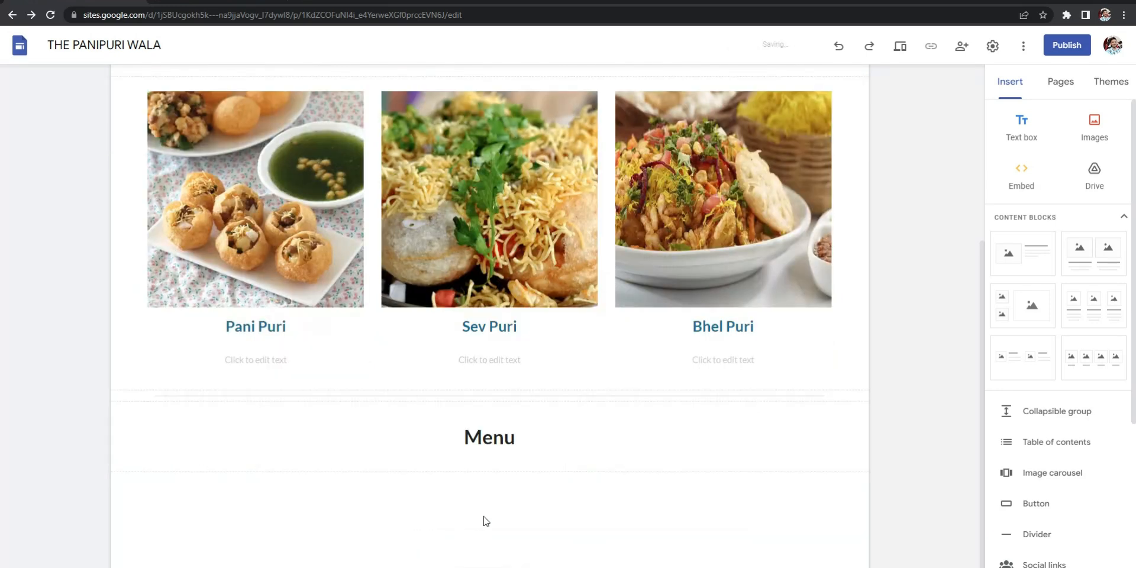
# - Replace the duplicated heading's text below the divider with About Us
pyautogui.click(521, 441)
pyautogui.doubleClick(522, 443)
pyautogui.press('BackSpace')
pyautogui.write('Abou')
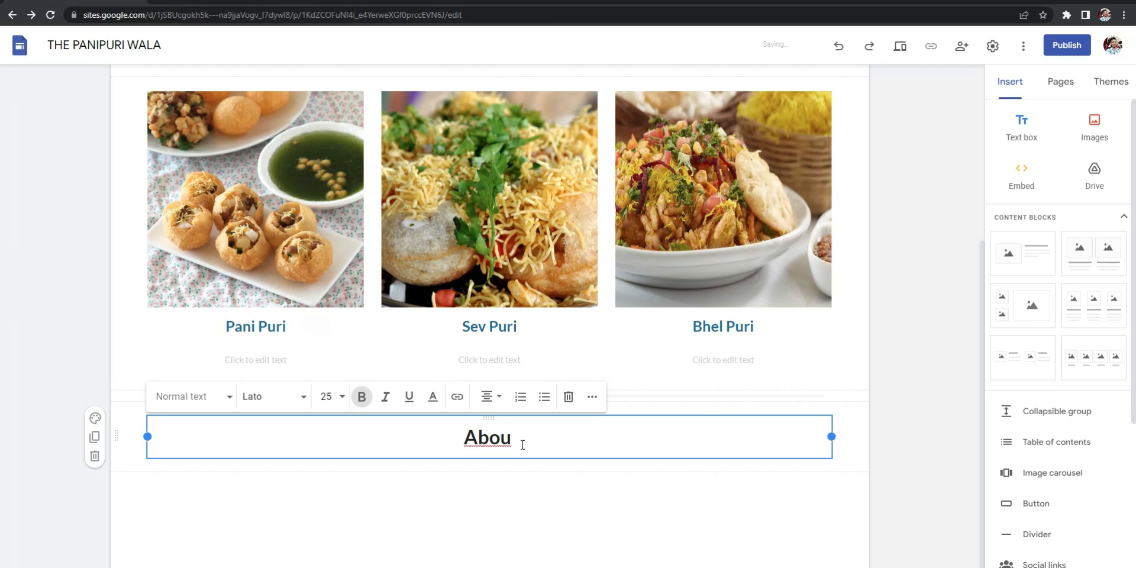
pyautogui.write('t Us')
pyautogui.press('Left')
pyautogui.press('Left')
pyautogui.press('Left')
pyautogui.write('t')
pyautogui.click(542, 488)
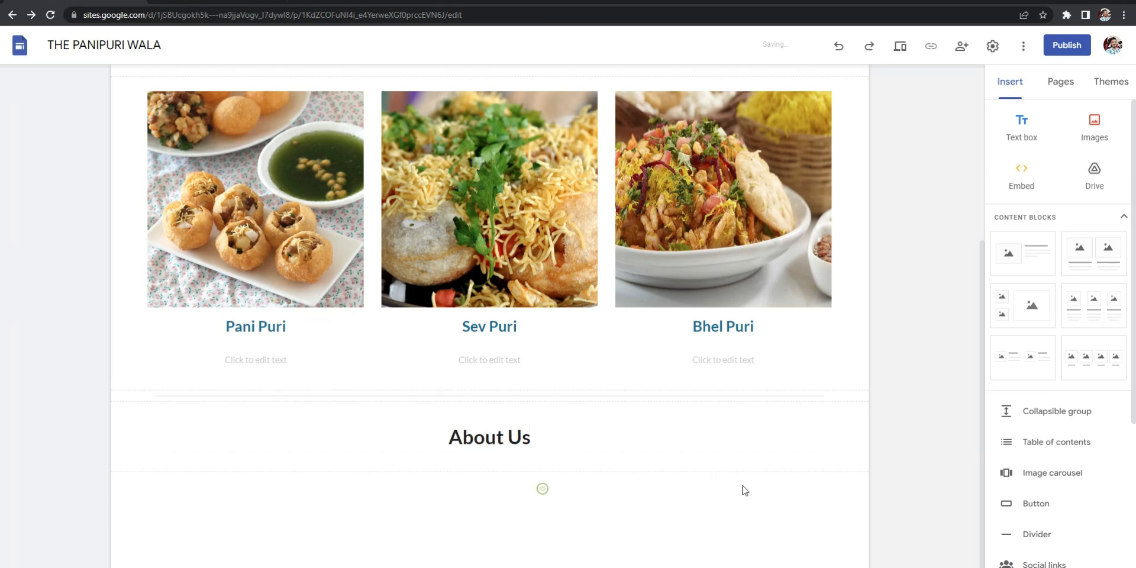
# - Add a text box below the About Us heading reading "The Panipuri Wala: Please don't call me bhaiya" and make it bold
pyautogui.click(1022, 127)
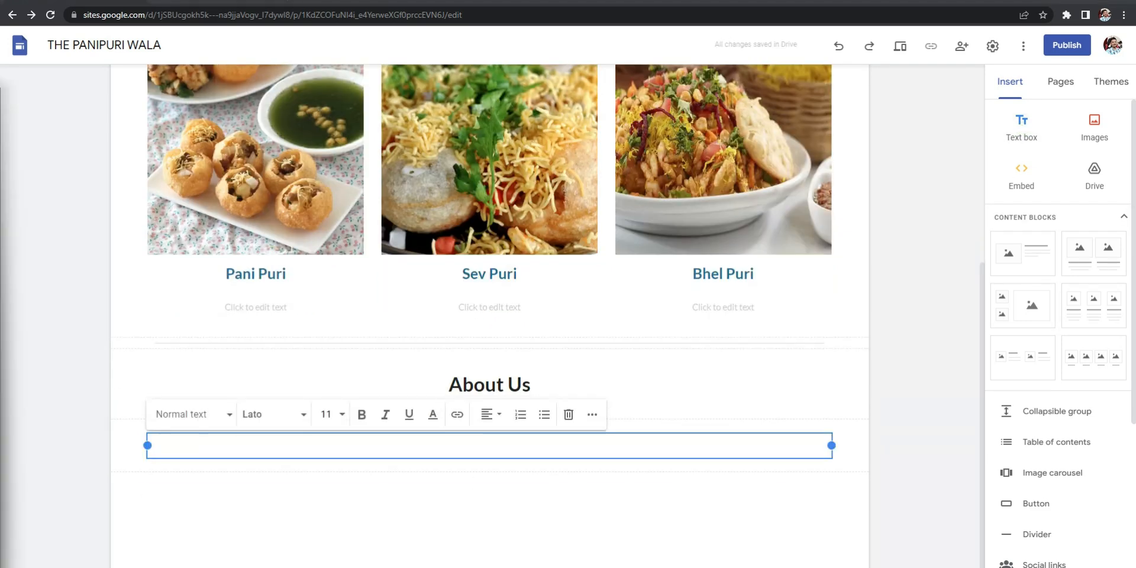
pyautogui.write("The Panipuri Wala: Please don't call me bhaiya")
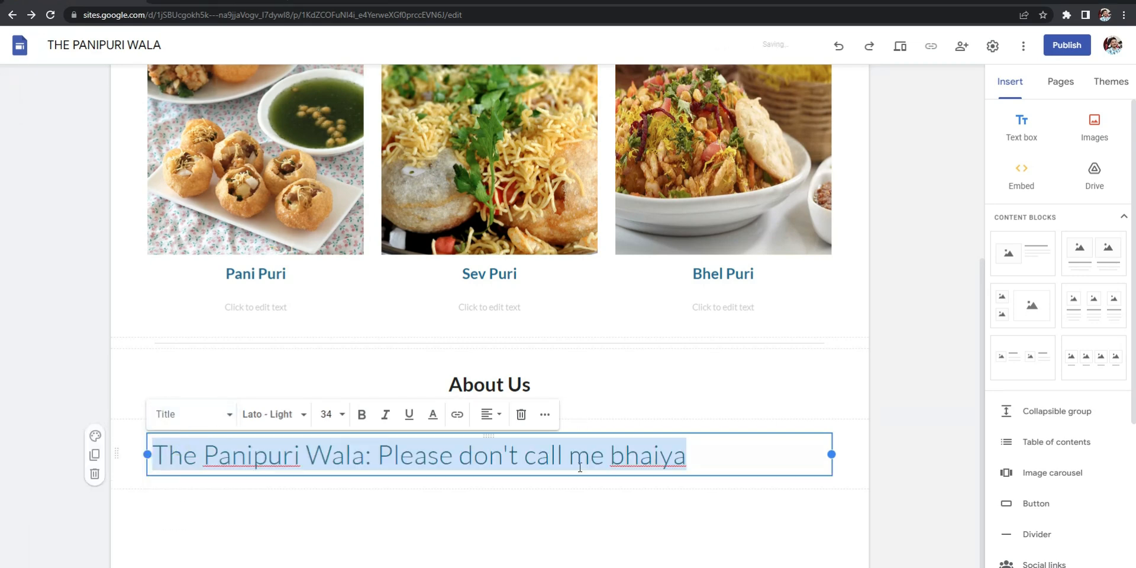
pyautogui.moveTo(710, 459); pyautogui.dragTo(152, 459)
pyautogui.click(361, 416)
pyautogui.click(734, 465)
pyautogui.click(643, 507)
pyautogui.click(718, 469)
# - Apply the Heading style to the tagline under About Us and set it in bold
pyautogui.moveTo(718, 469); pyautogui.dragTo(152, 456)
pyautogui.click(192, 414)
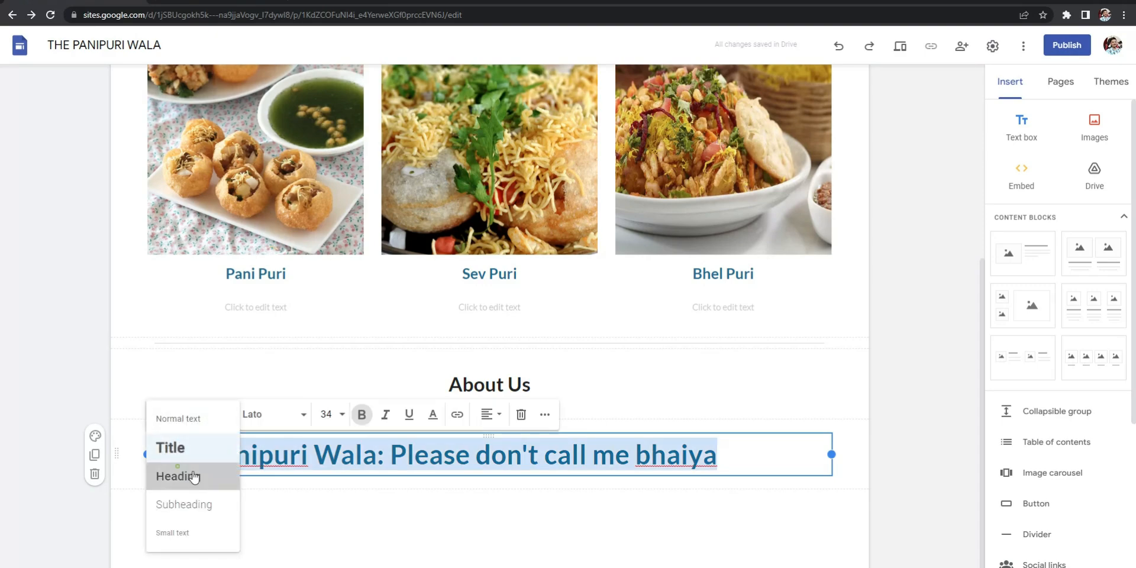
pyautogui.click(183, 473)
pyautogui.click(362, 417)
pyautogui.click(510, 507)
pyautogui.click(502, 447)
# - Insert a map of Chhatrapati Shivaji Maharaj Terminus below the About Us text and widen it to the full content width
pyautogui.scroll(5, 568, 284)
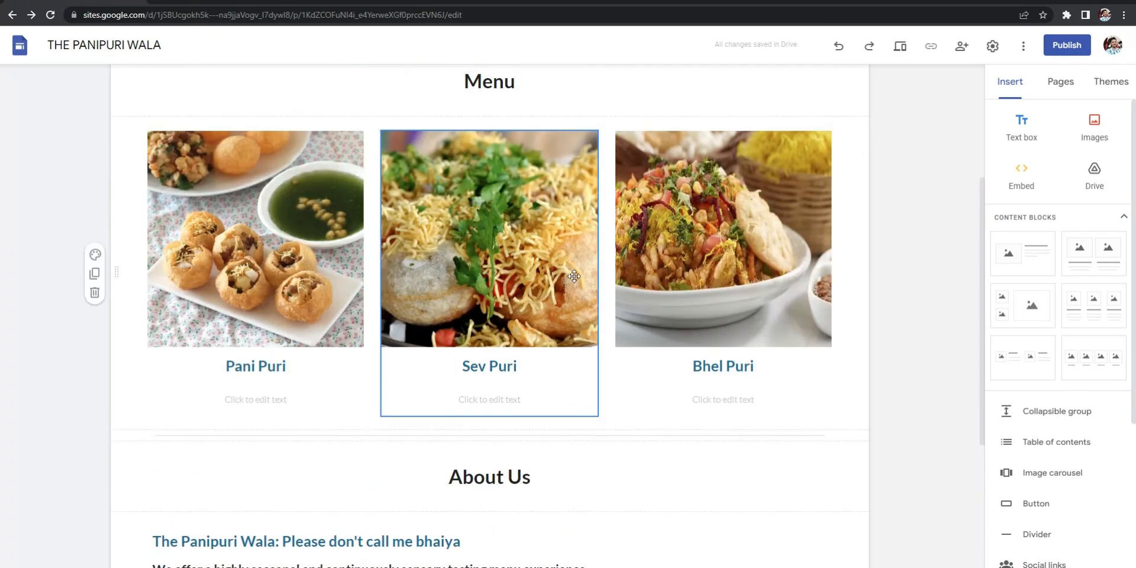
pyautogui.scroll(-5, 573, 282)
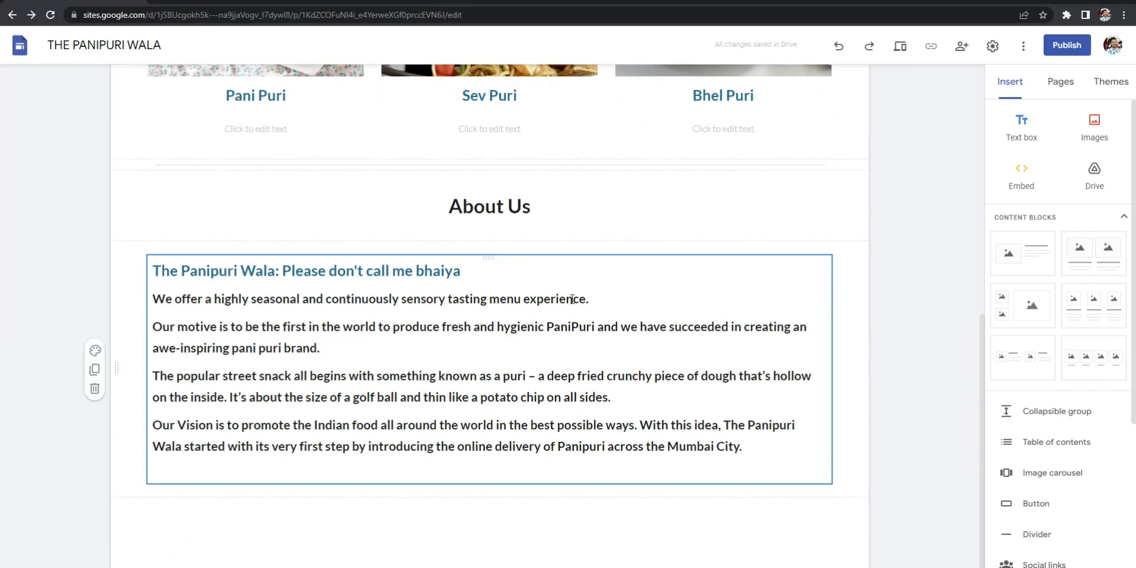
pyautogui.scroll(-3, 1048, 367)
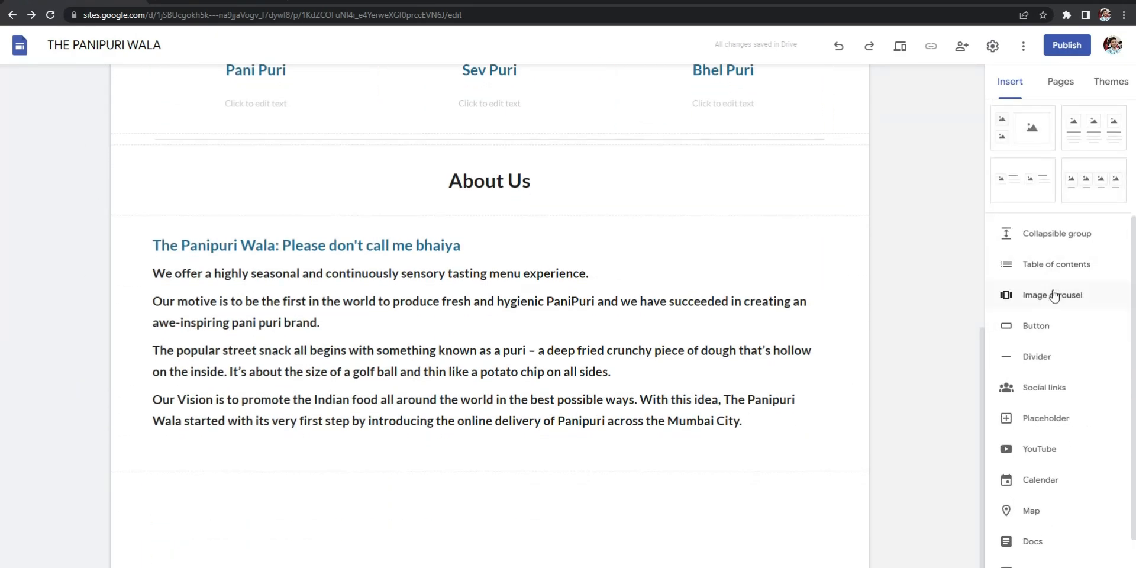
pyautogui.scroll(-2, 1055, 240)
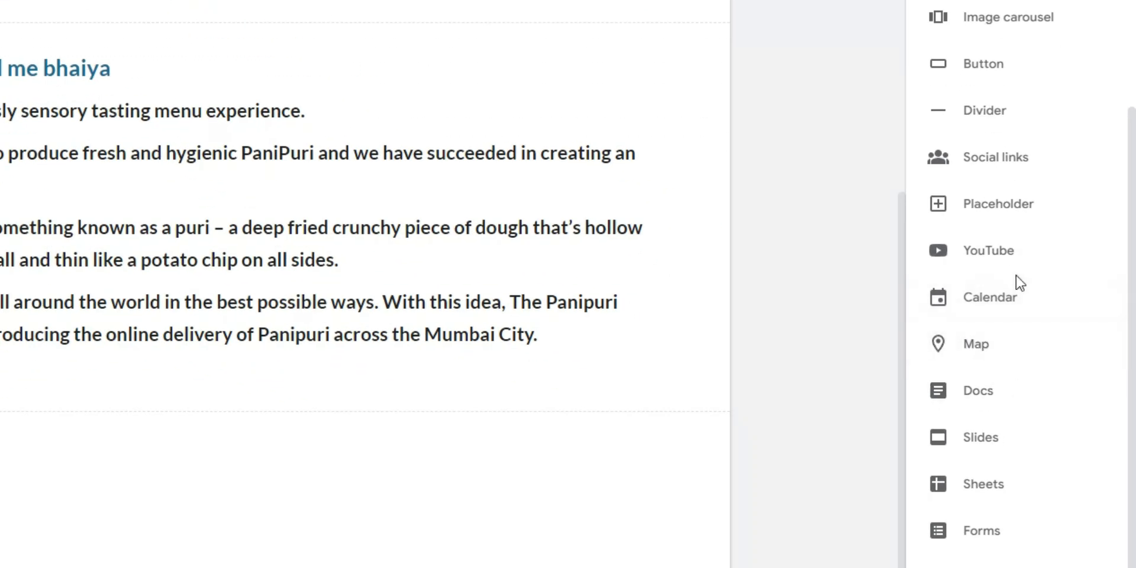
pyautogui.click(986, 346)
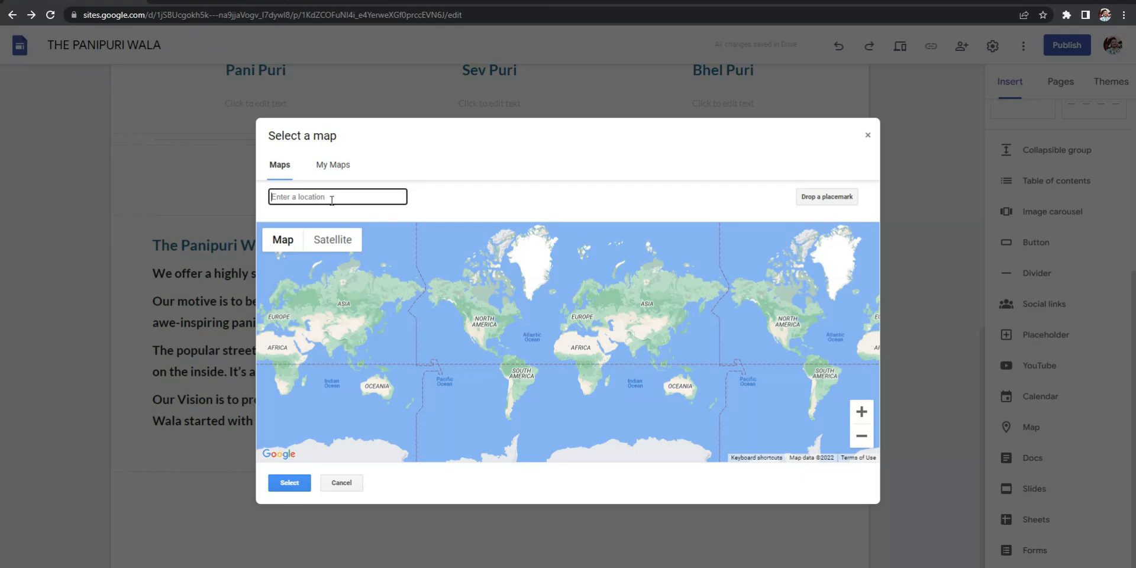
pyautogui.write('cst')
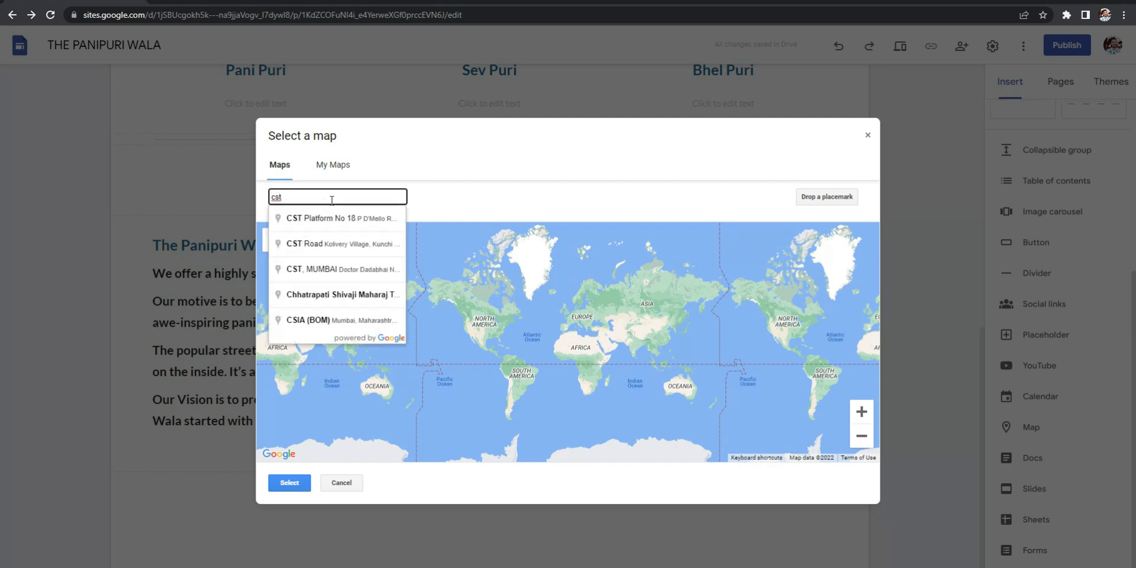
pyautogui.write(' sta')
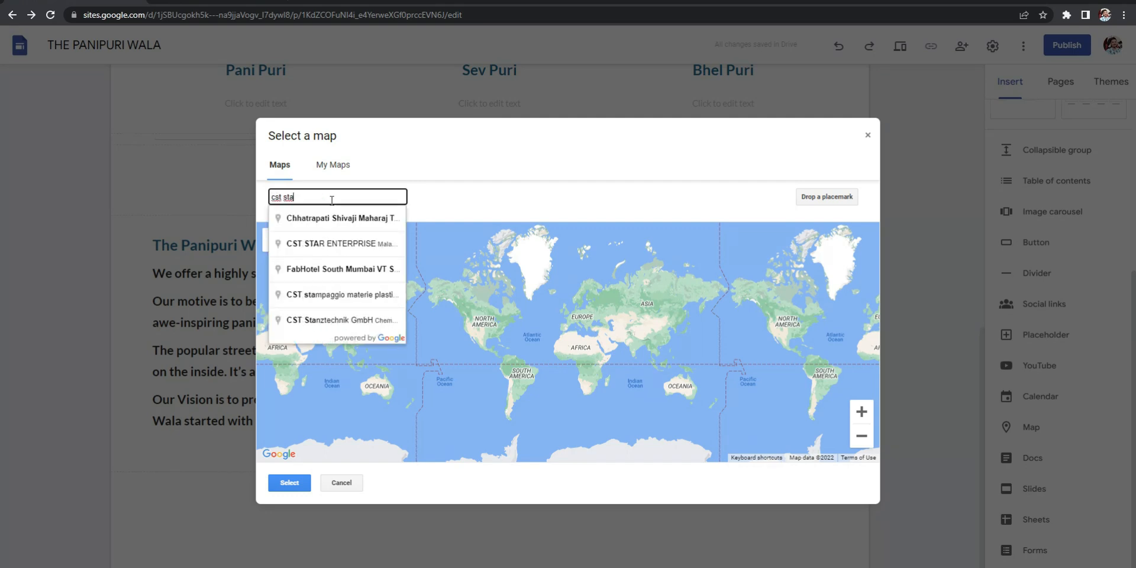
pyautogui.click(365, 227)
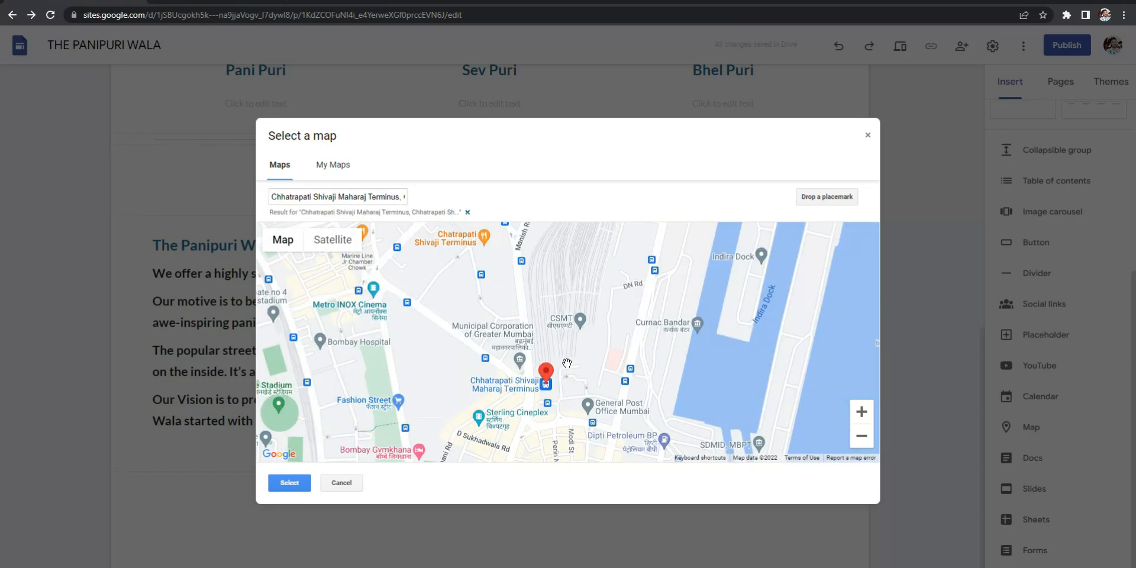
pyautogui.click(288, 484)
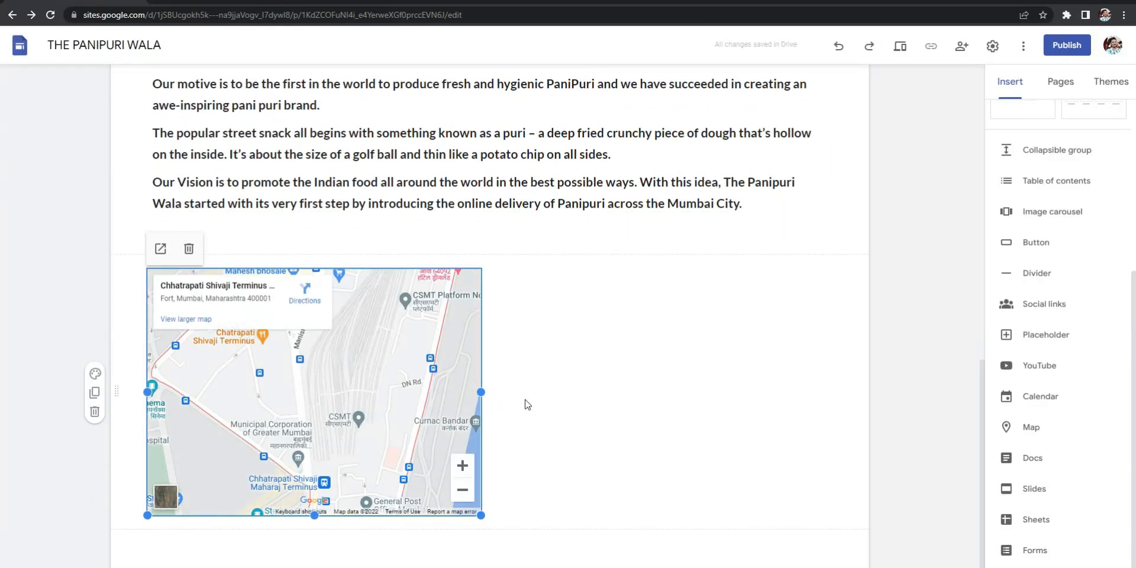
pyautogui.moveTo(480, 392); pyautogui.dragTo(834, 393)
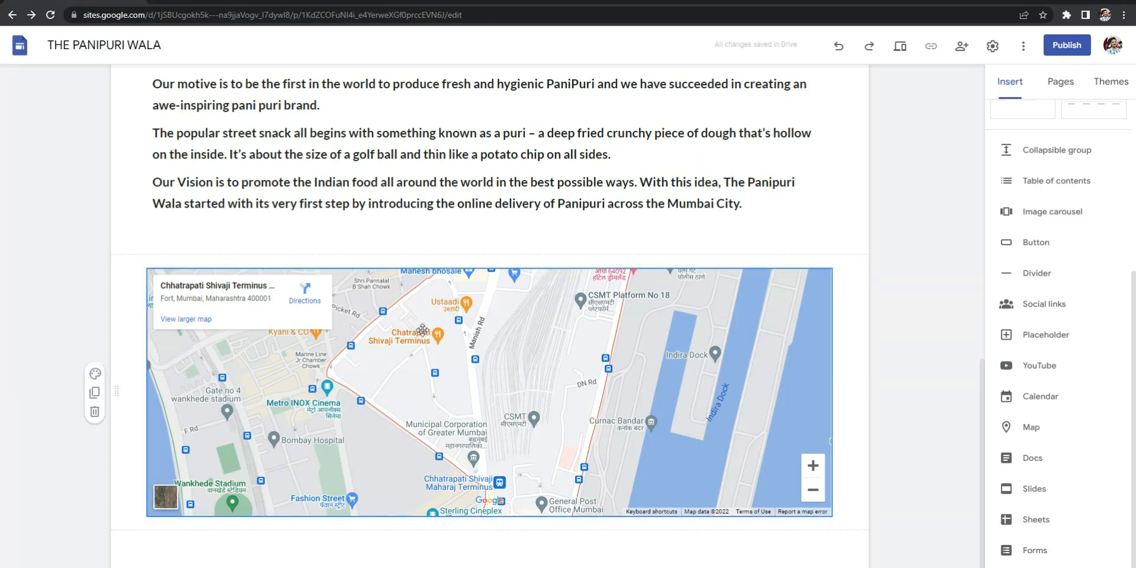
# - Review the Home page layout from the map up to the header and back down through the menu
pyautogui.scroll(-1, 427, 337)
pyautogui.scroll(3, 604, 385)
pyautogui.scroll(6, 603, 373)
pyautogui.scroll(-8, 621, 259)
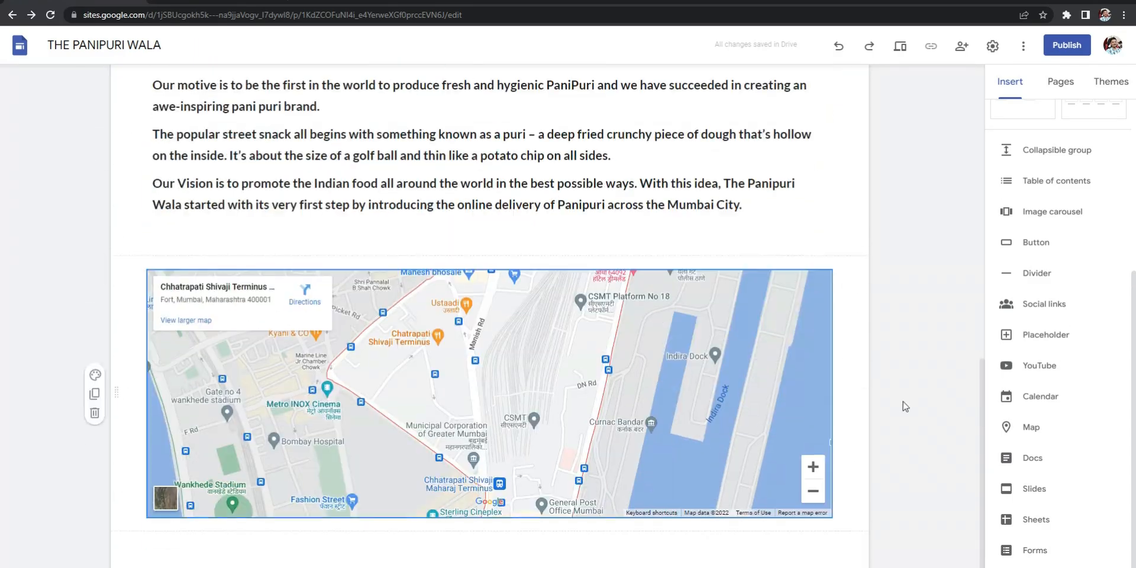
pyautogui.scroll(5, 1052, 377)
pyautogui.scroll(8, 839, 317)
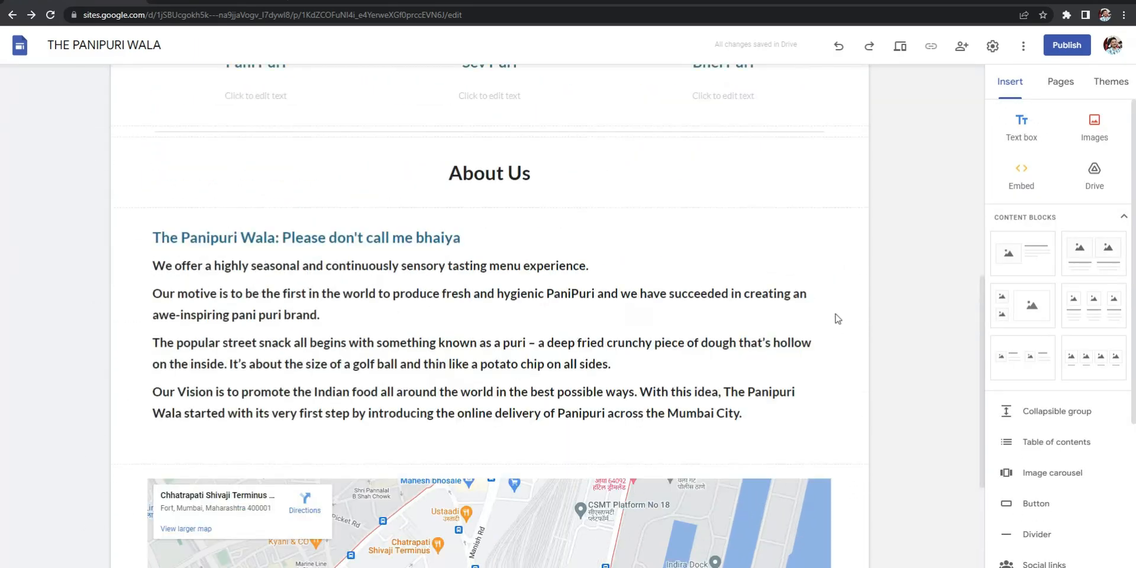
pyautogui.scroll(5, 937, 248)
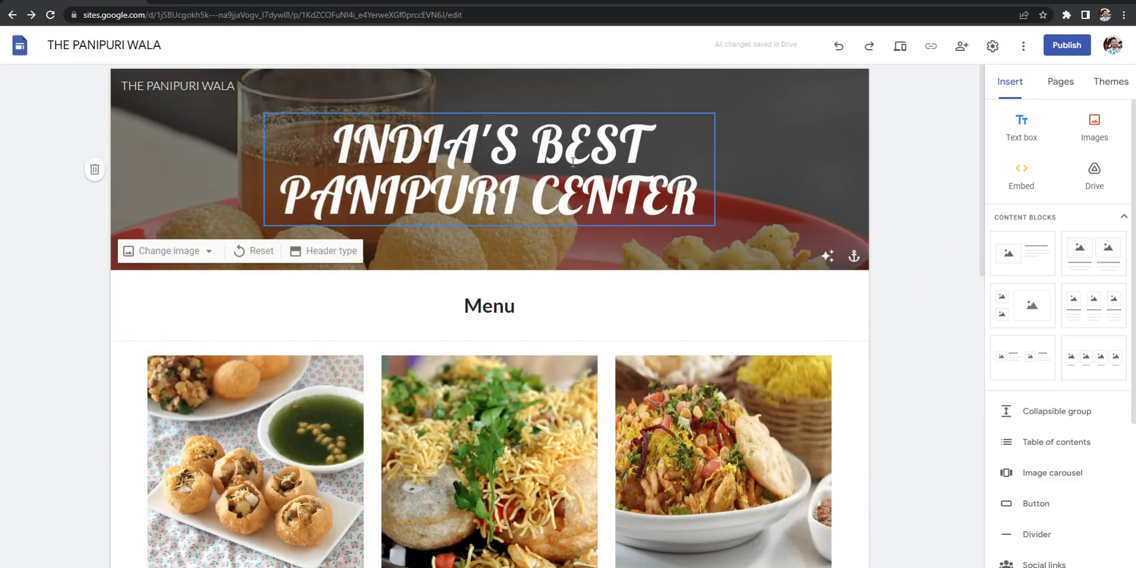
pyautogui.scroll(-5, 633, 213)
pyautogui.scroll(-6, 713, 239)
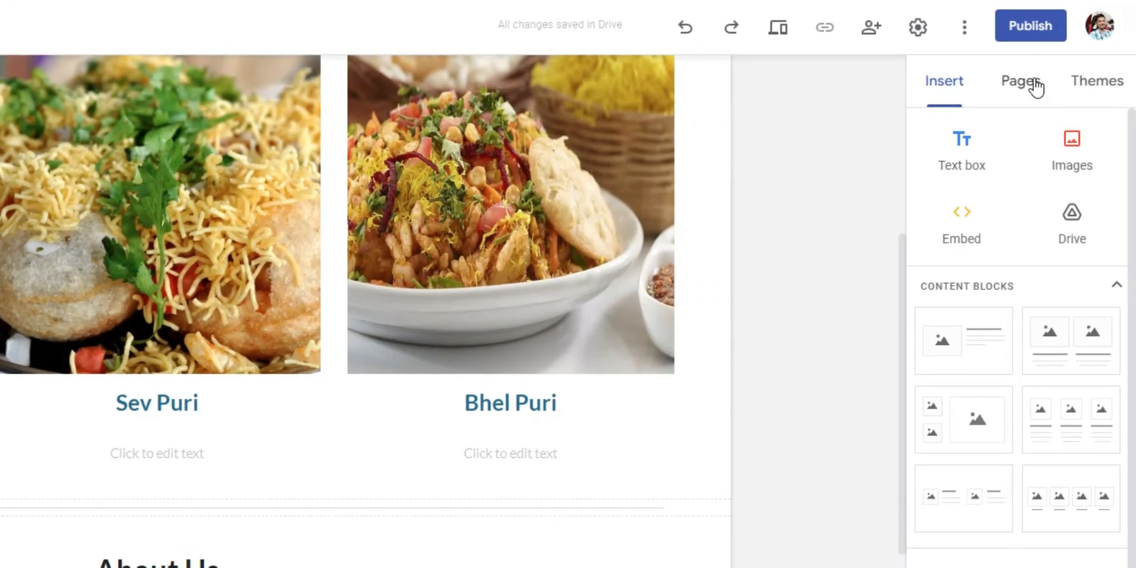
# - Add a new page named Contact Us to the site
pyautogui.click(1044, 87)
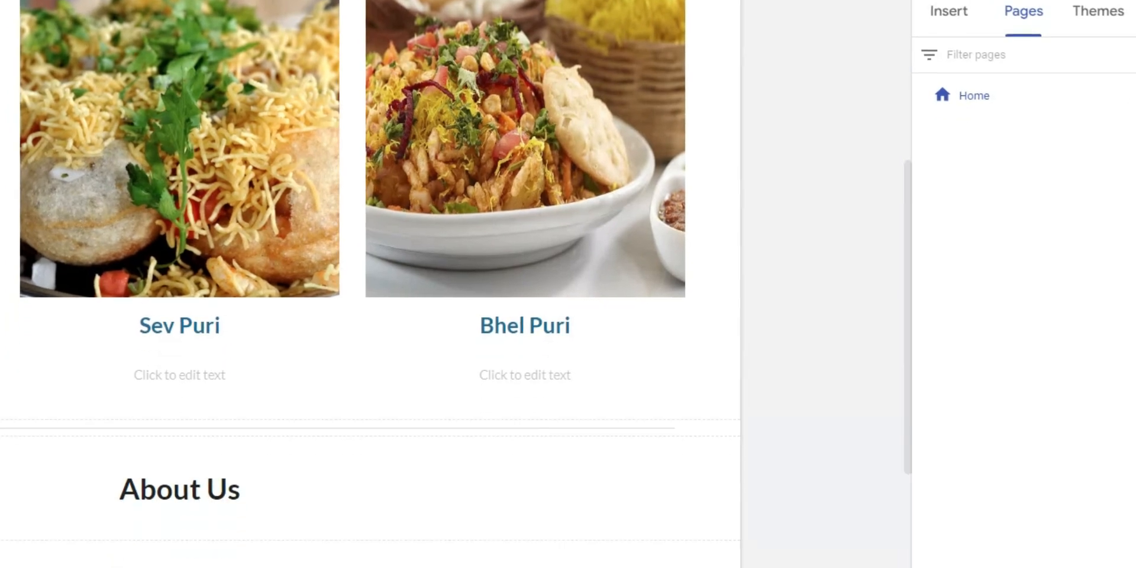
pyautogui.moveTo(1027, 530)
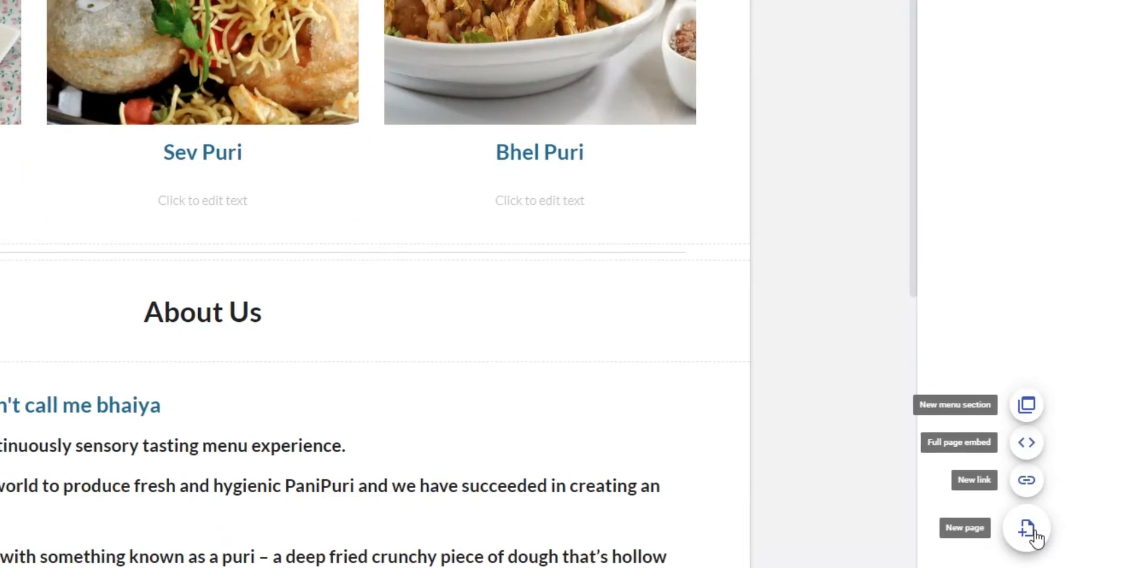
pyautogui.click(1030, 535)
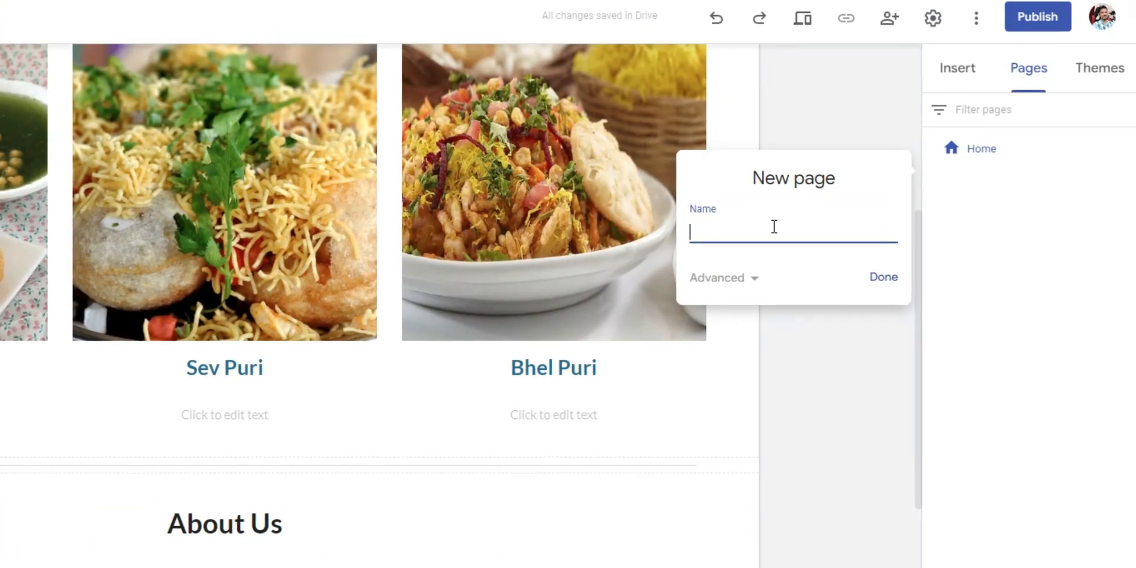
pyautogui.click(775, 225)
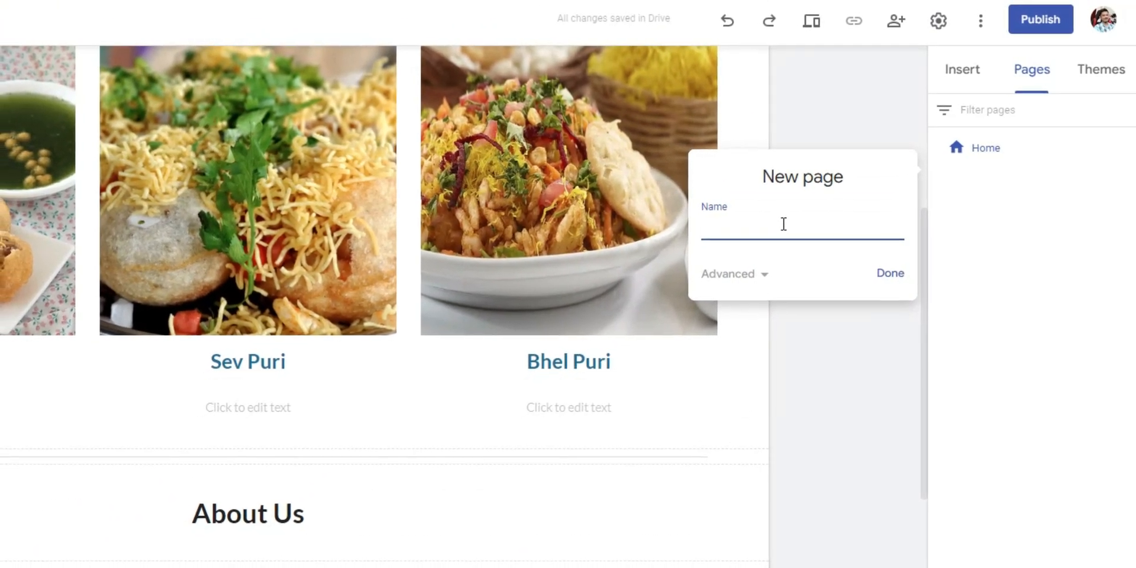
pyautogui.write('Contact US')
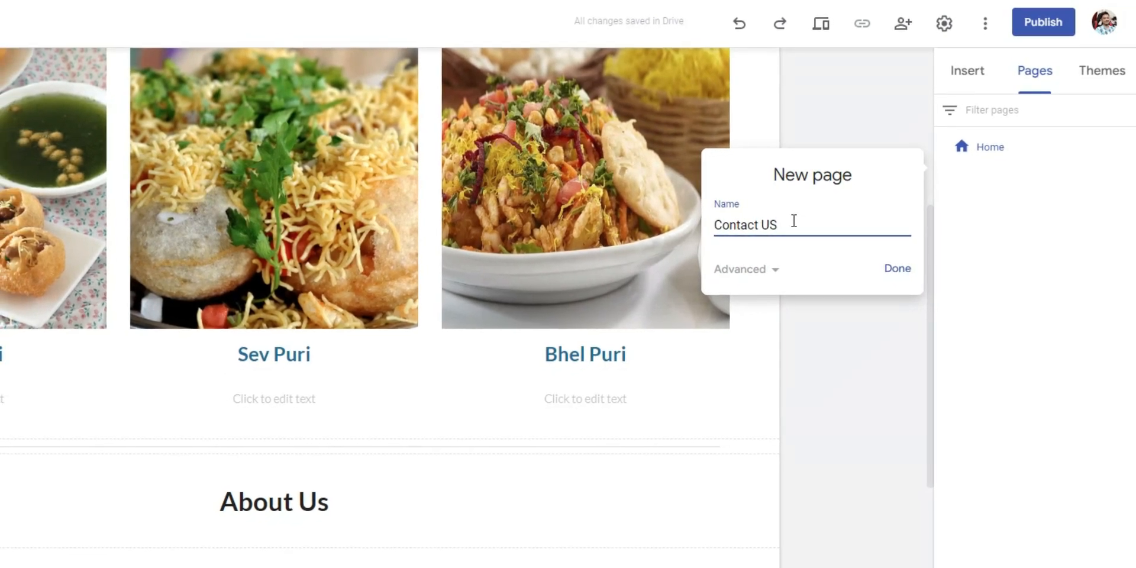
pyautogui.press('BackSpace')
pyautogui.write('s')
pyautogui.click(906, 266)
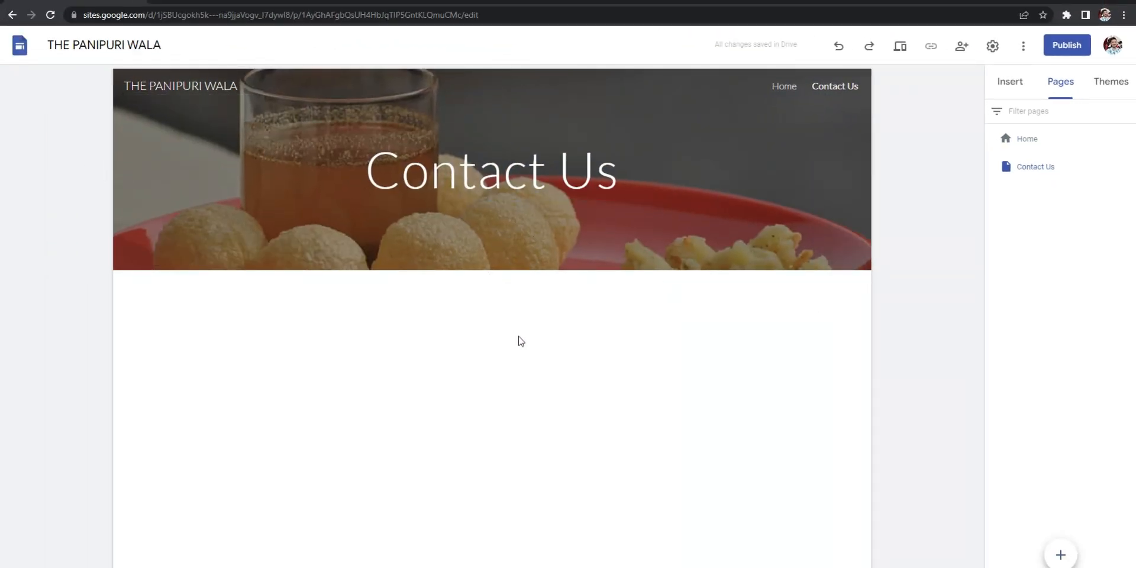
# - Make the Contact Us title in the new page's header bold
pyautogui.click(368, 172)
pyautogui.moveTo(368, 171); pyautogui.dragTo(620, 172)
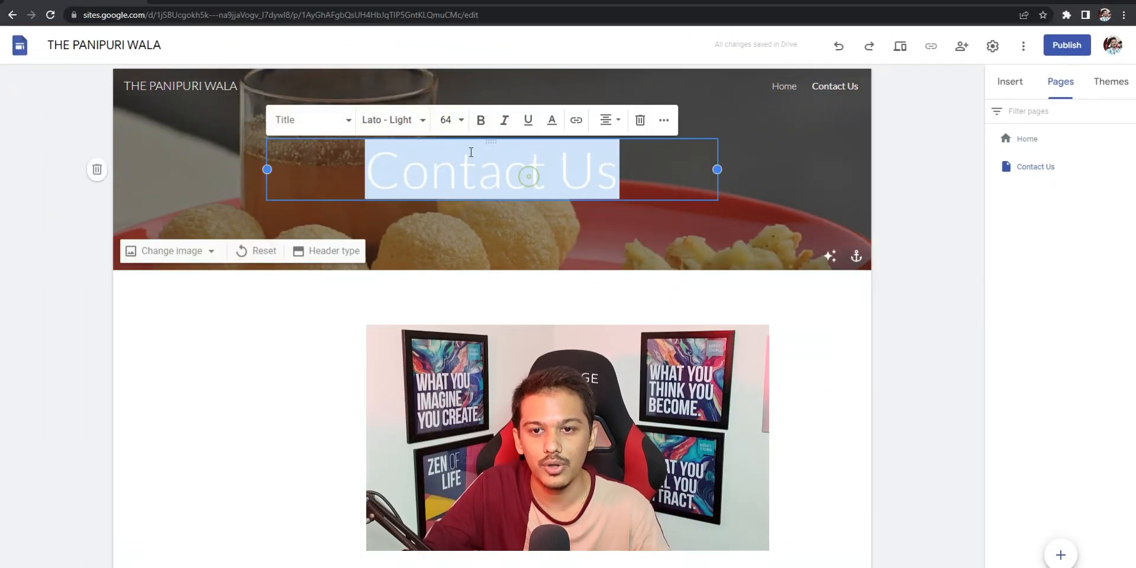
pyautogui.click(482, 122)
pyautogui.click(631, 219)
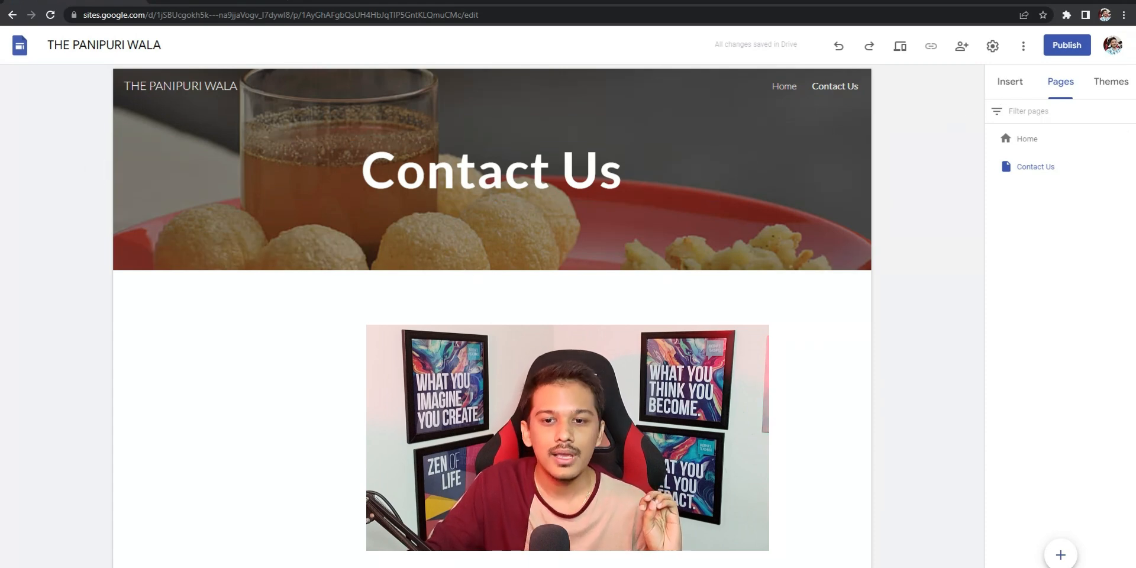
# - Switch to Google Forms in a separate browser tab and start a form from the Contact Information template
pyautogui.click(1012, 82)
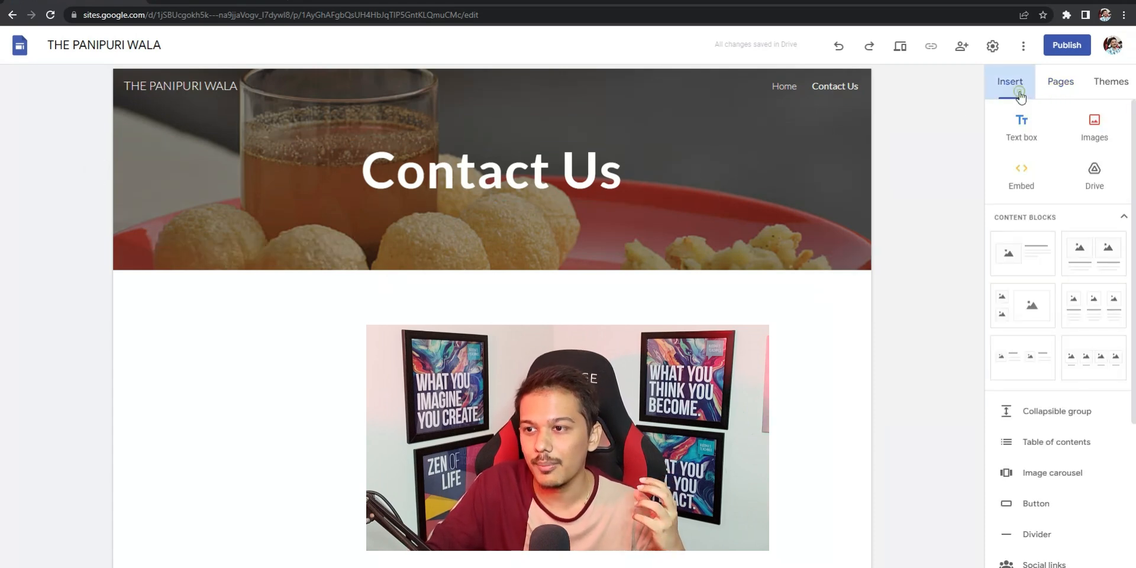
pyautogui.scroll(-4, 1057, 305)
pyautogui.scroll(-1, 1058, 305)
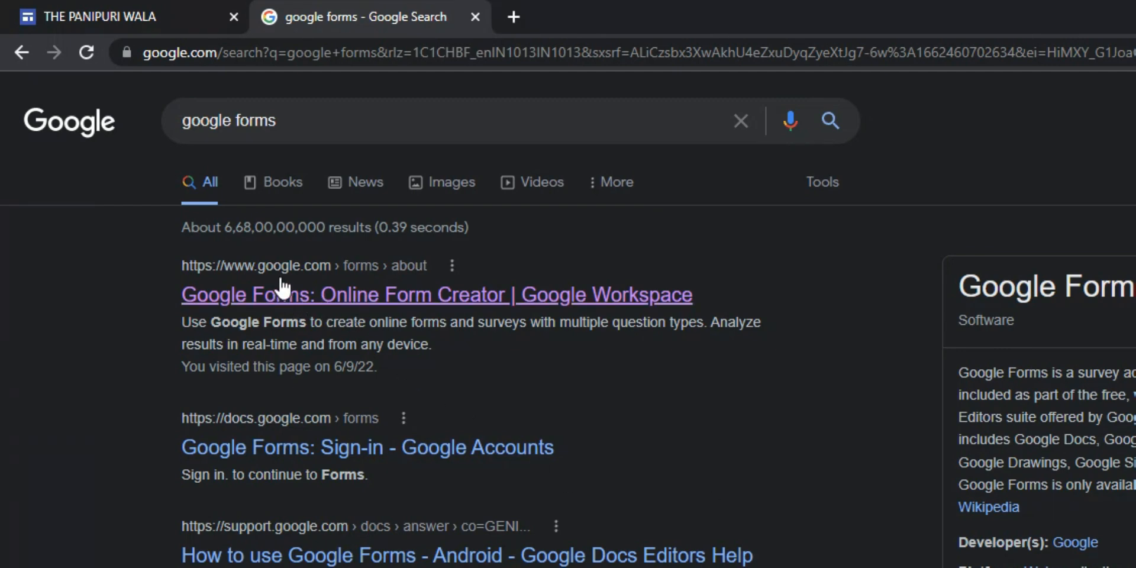
pyautogui.click(332, 294)
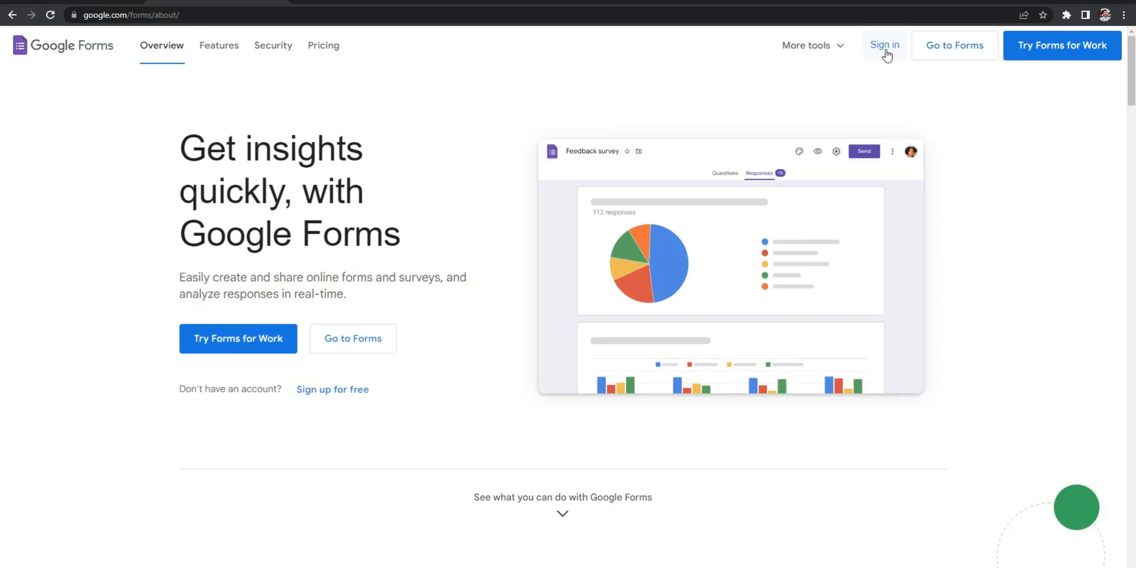
pyautogui.click(886, 52)
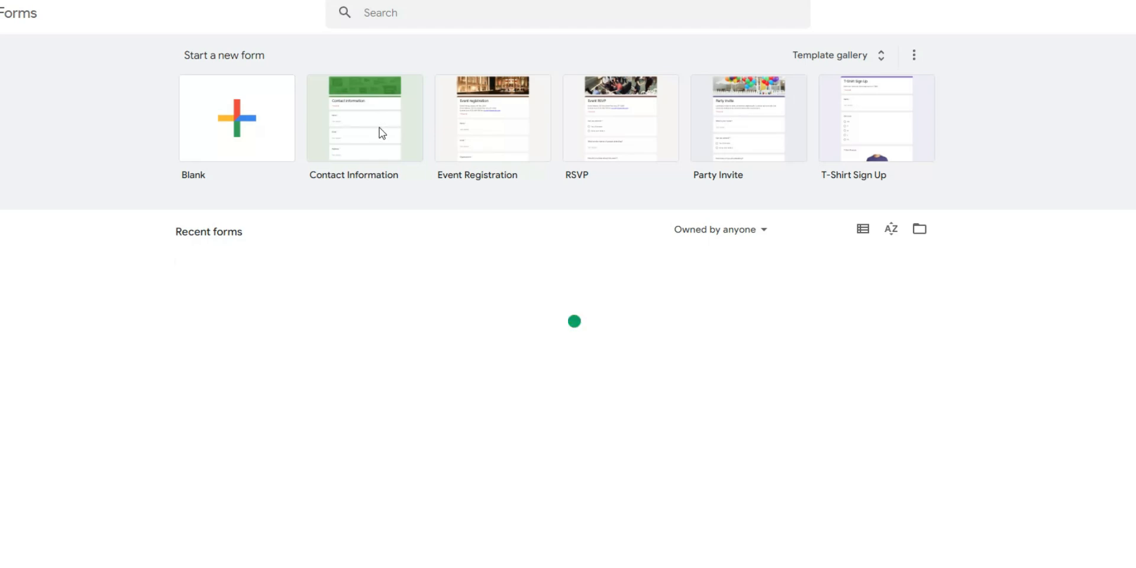
pyautogui.click(383, 117)
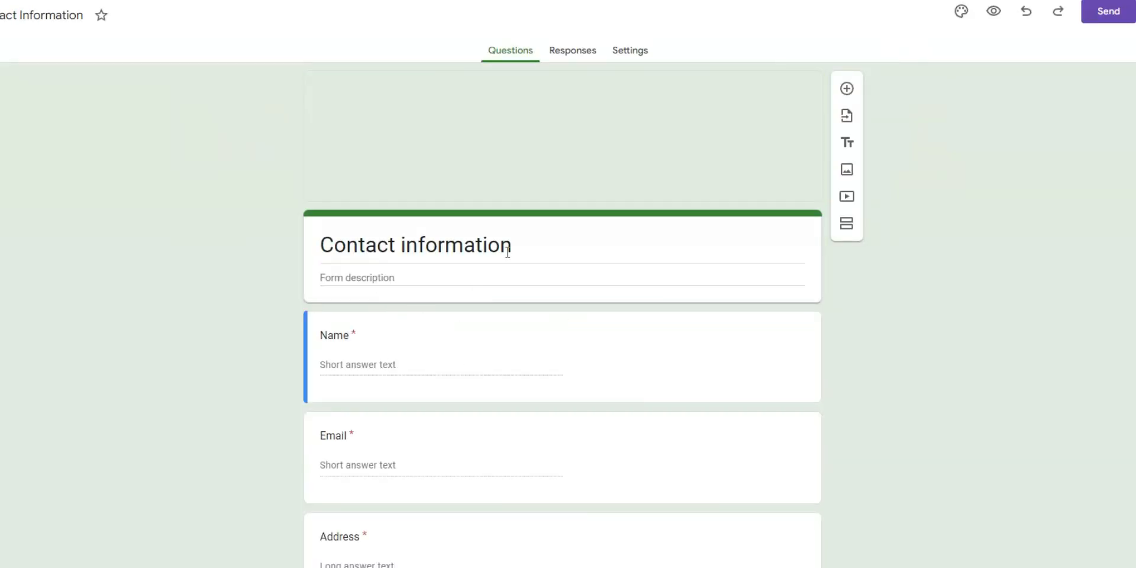
# - Change the form's title to Contact Us
pyautogui.click(513, 247)
pyautogui.moveTo(402, 244); pyautogui.dragTo(522, 251)
pyautogui.press('BackSpace')
pyautogui.write('Us')
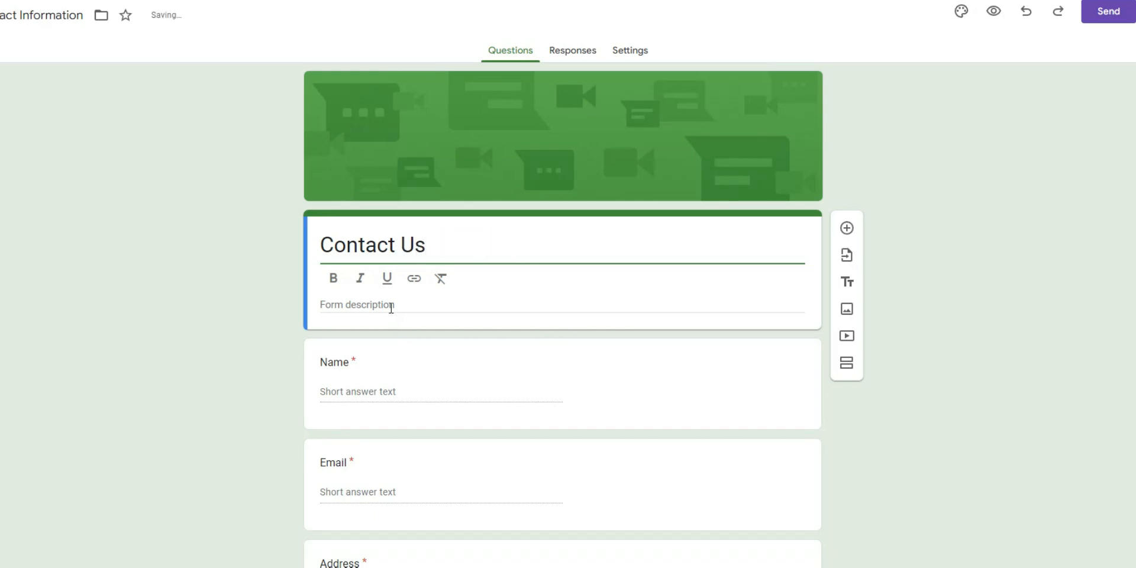
pyautogui.click(946, 442)
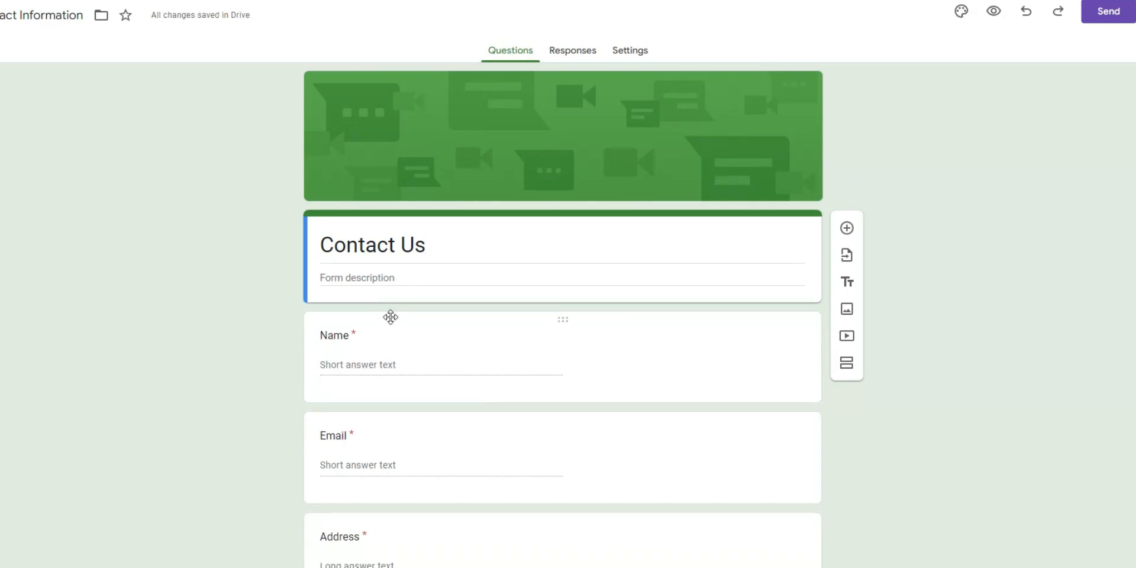
# - Delete the Address question from the contact form
pyautogui.scroll(-3, 367, 360)
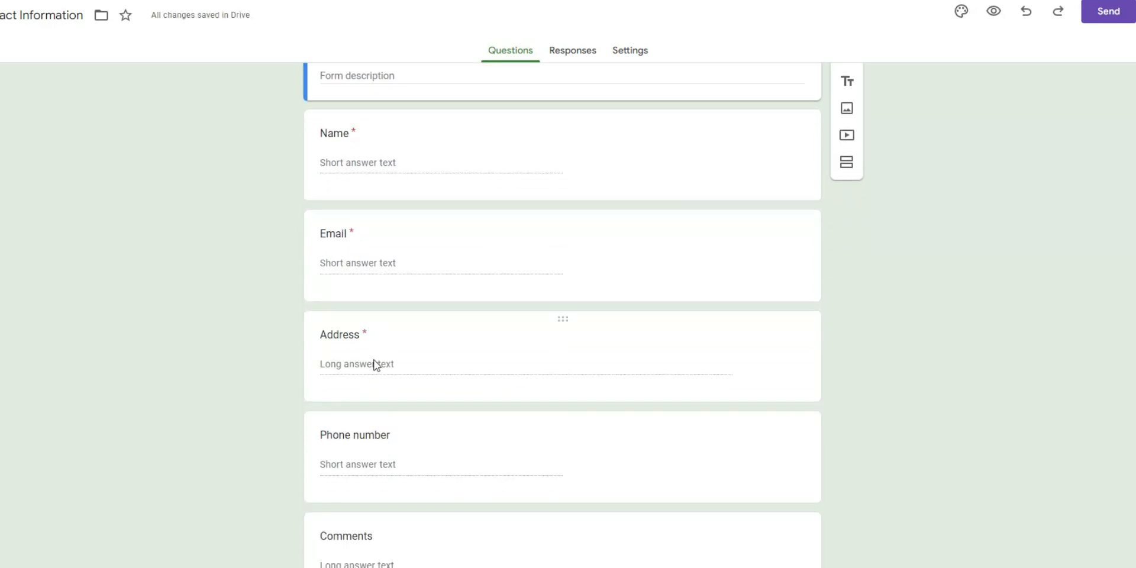
pyautogui.click(542, 332)
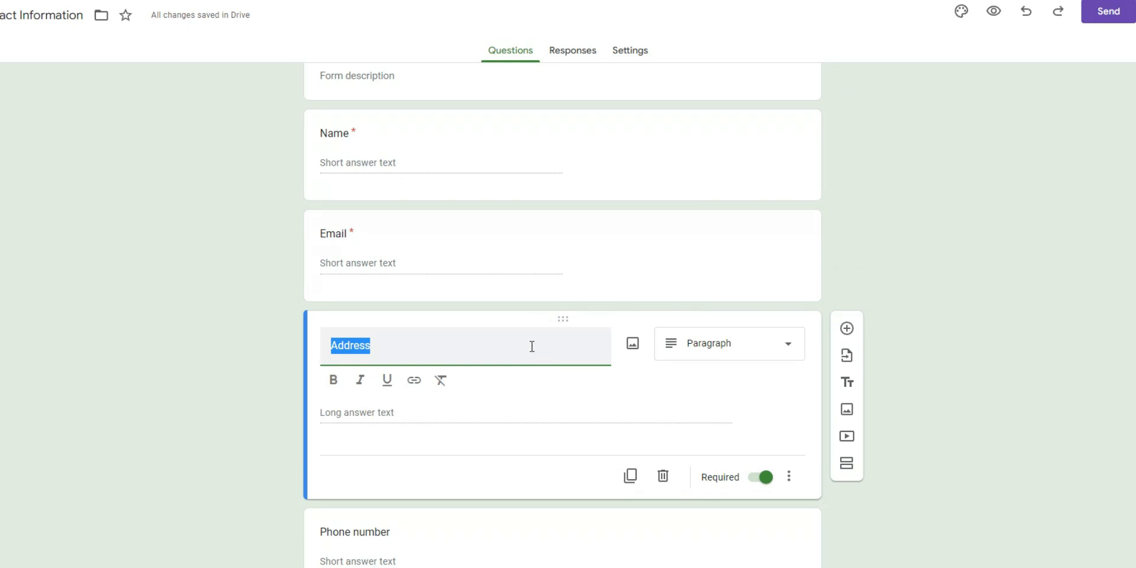
pyautogui.click(663, 476)
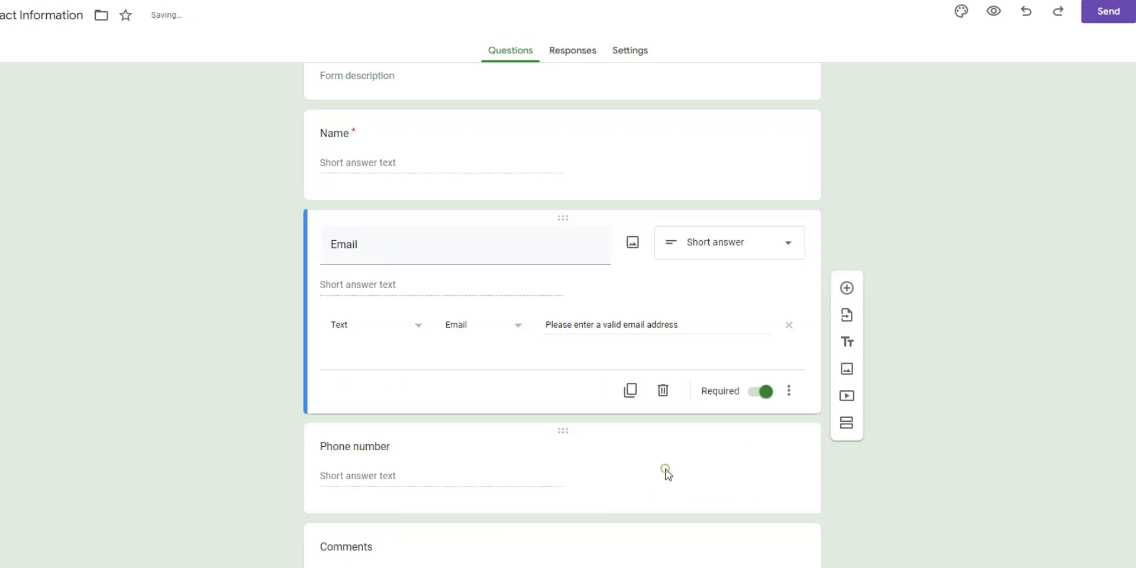
# - Delete the Phone number question from the contact form
pyautogui.click(490, 436)
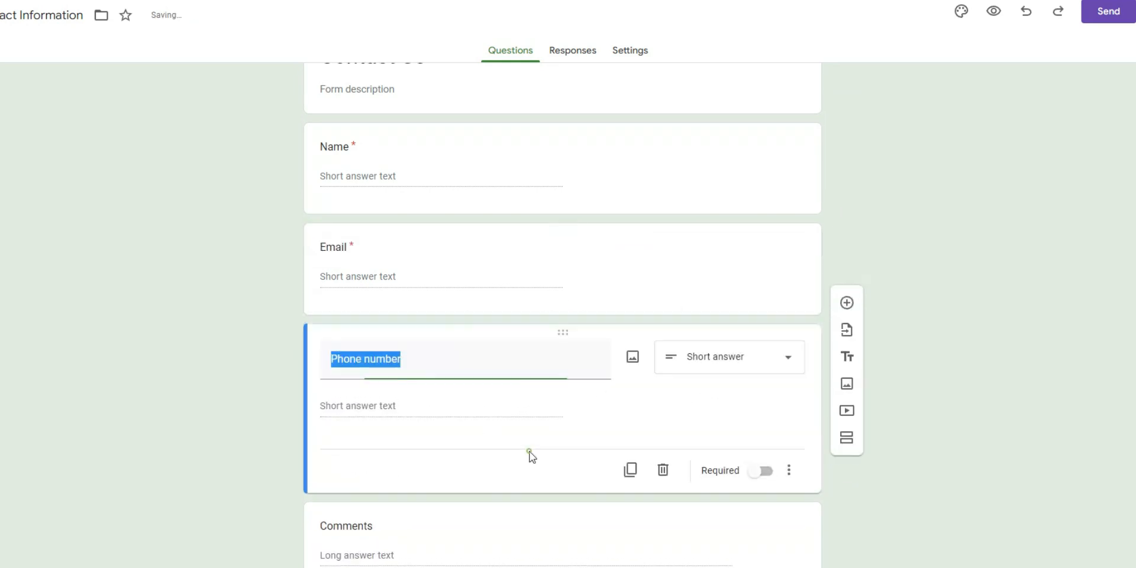
pyautogui.click(664, 499)
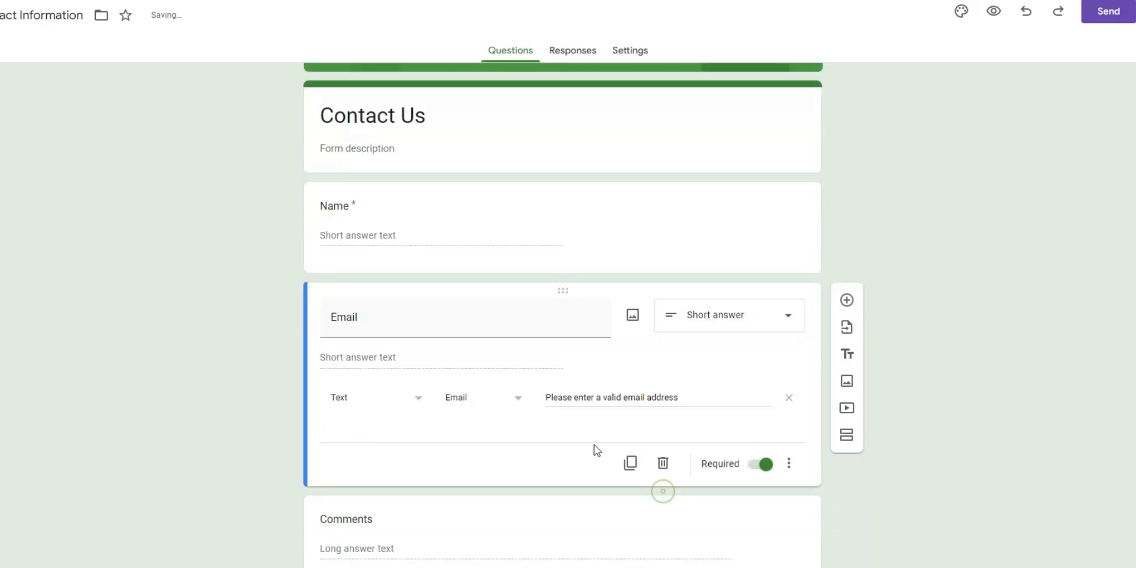
# - Retitle the Comments question as Your Message Here and make it required
pyautogui.click(375, 519)
pyautogui.write('You')
pyautogui.write('r Message')
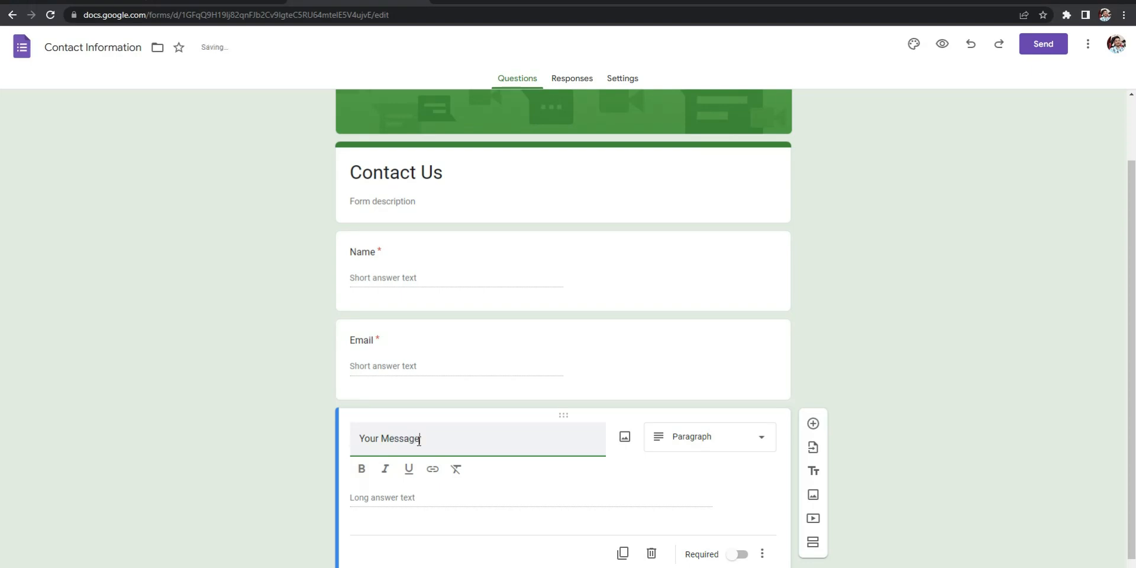
pyautogui.click(520, 503)
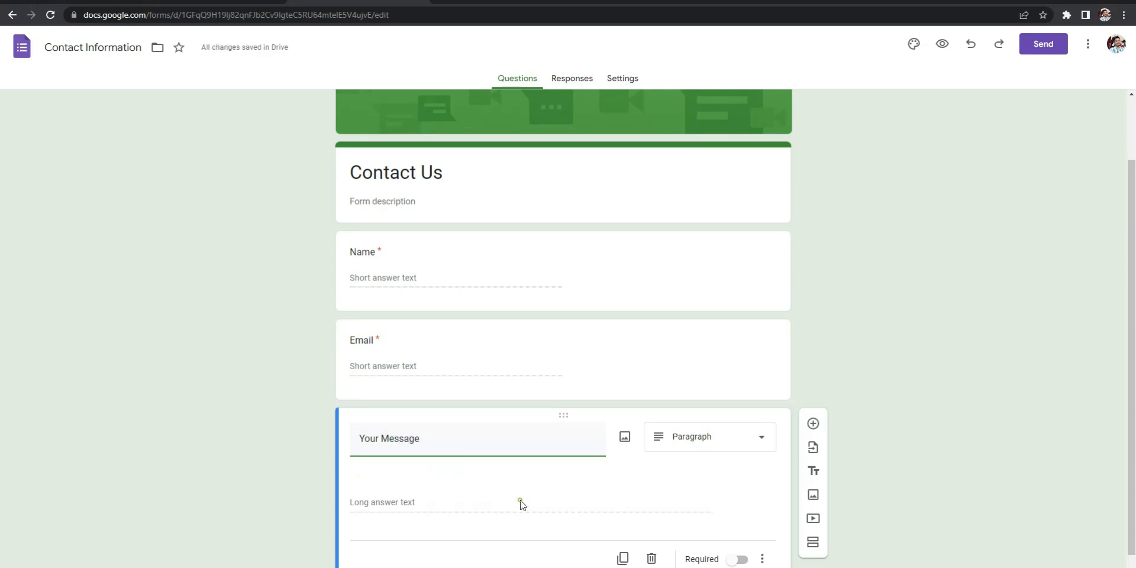
pyautogui.tripleClick(452, 442)
pyautogui.click(453, 443)
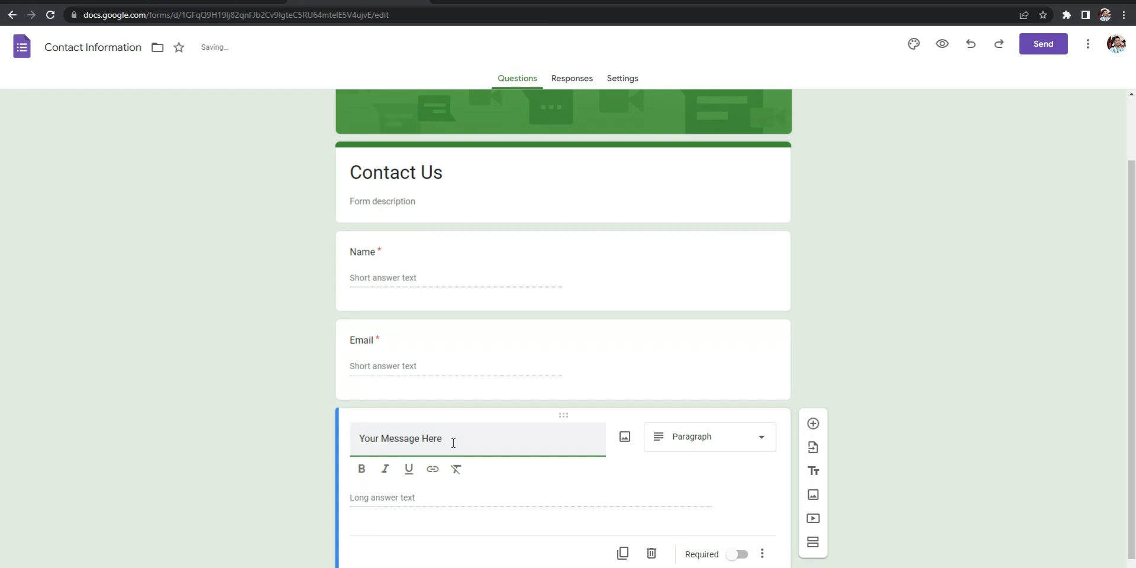
pyautogui.click(480, 498)
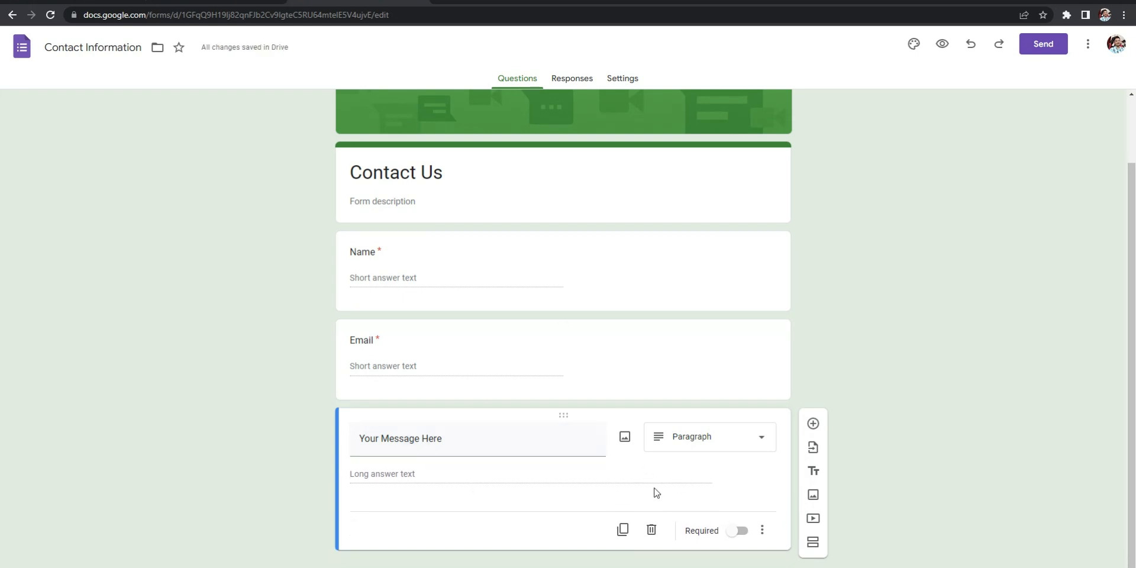
pyautogui.click(736, 533)
pyautogui.scroll(2, 998, 157)
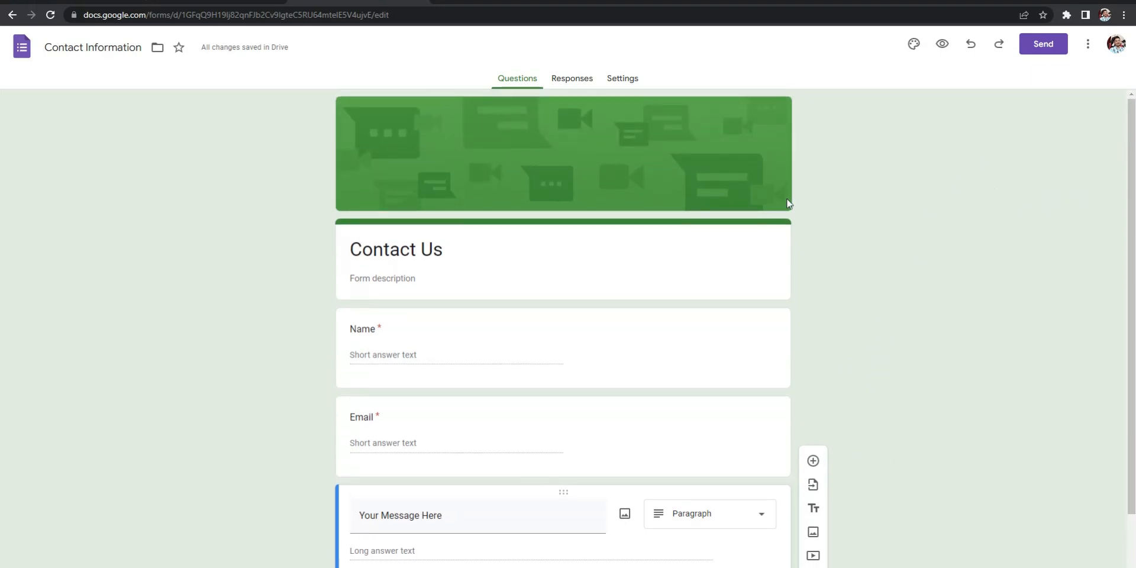
# - Switch back to Google Sites and embed the Contact Information form on the Contact Us page
pyautogui.click(88, 2)
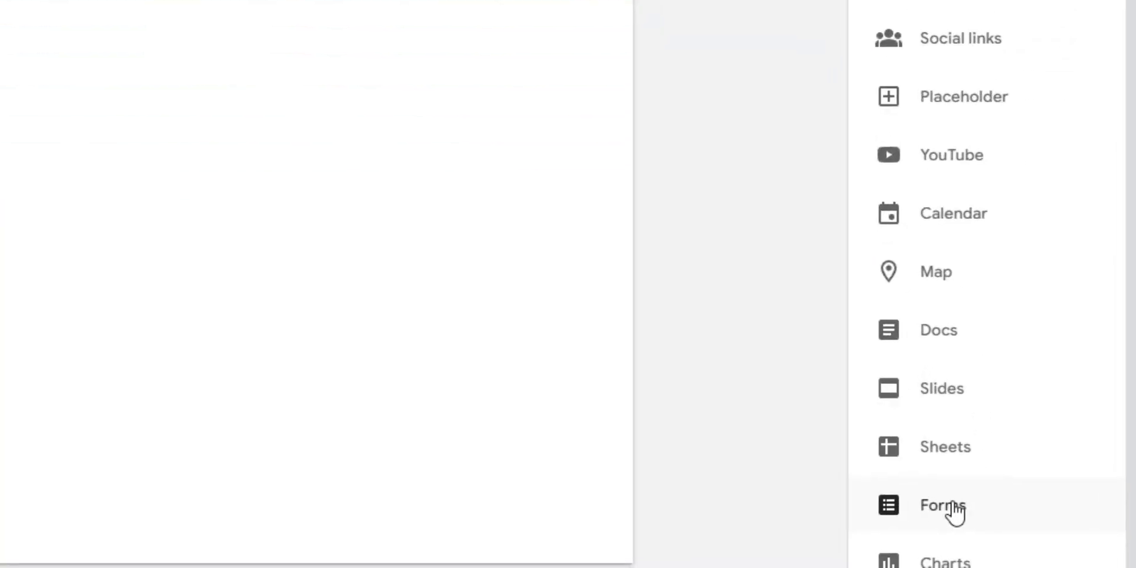
pyautogui.click(947, 506)
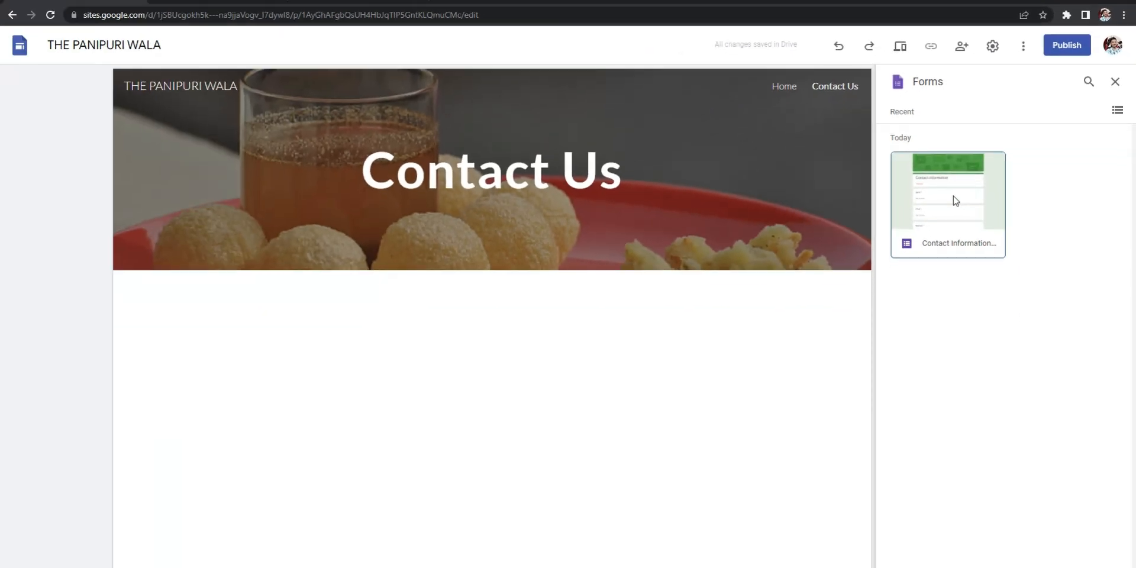
pyautogui.click(887, 284)
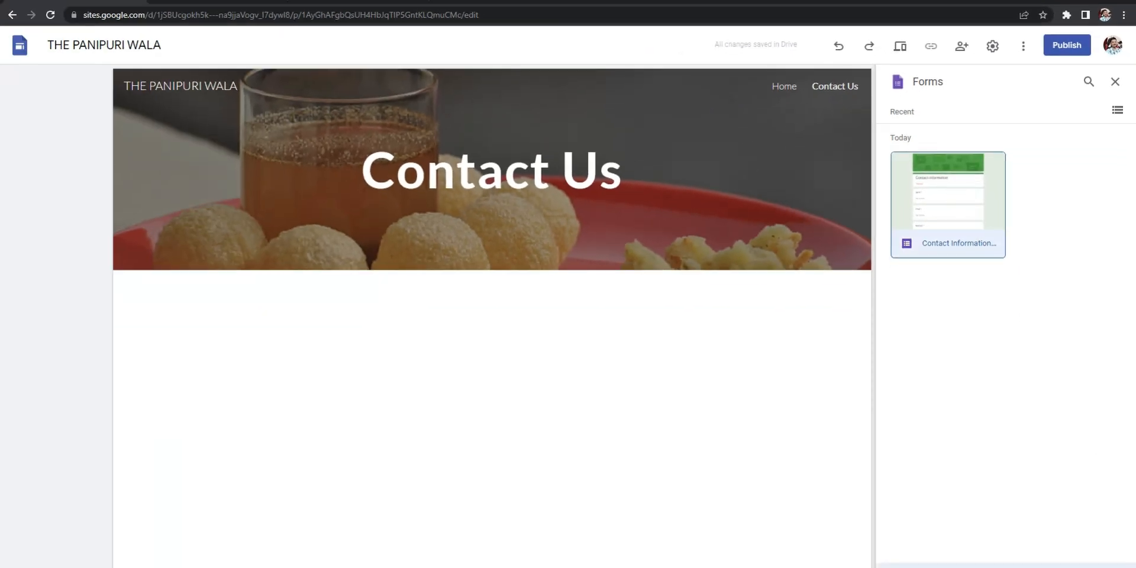
pyautogui.click(1105, 566)
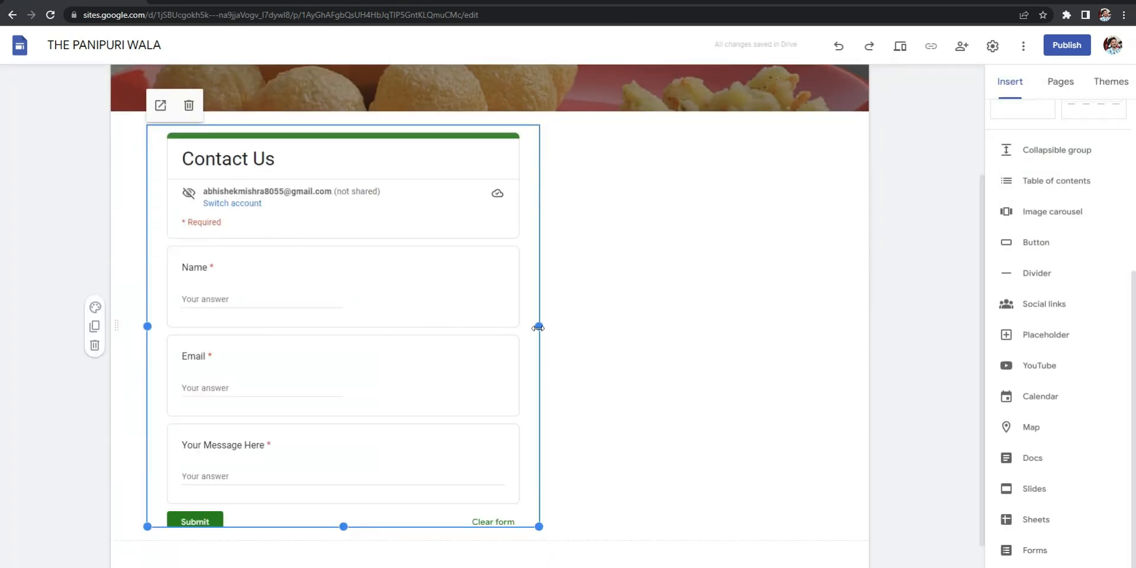
# - Widen the embedded contact form so that it spans the full content width below the page header
pyautogui.moveTo(538, 326); pyautogui.dragTo(831, 326)
pyautogui.scroll(-1, 509, 390)
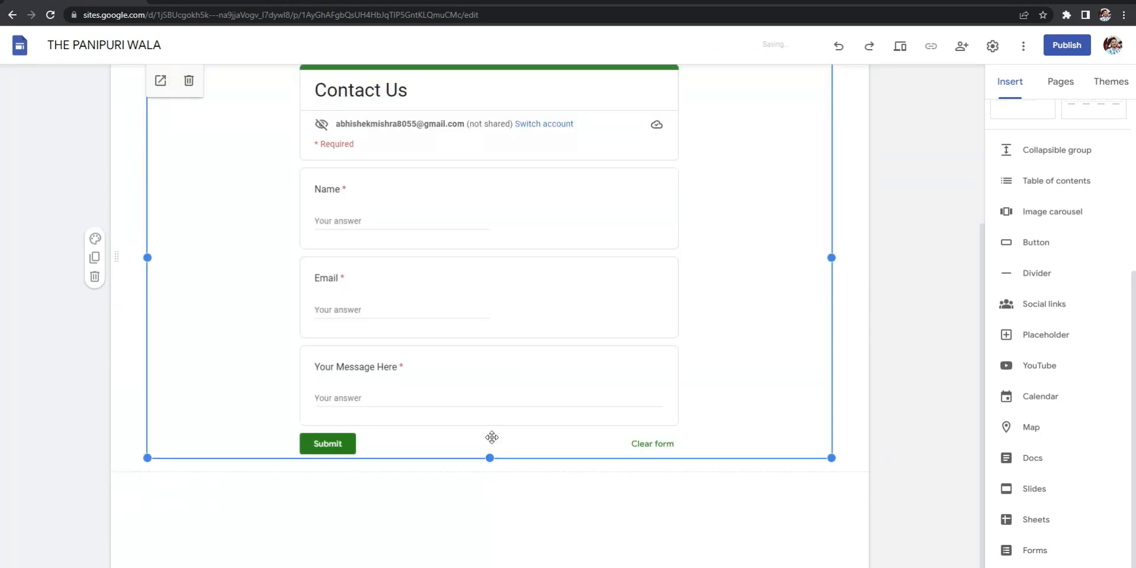
pyautogui.scroll(1, 557, 395)
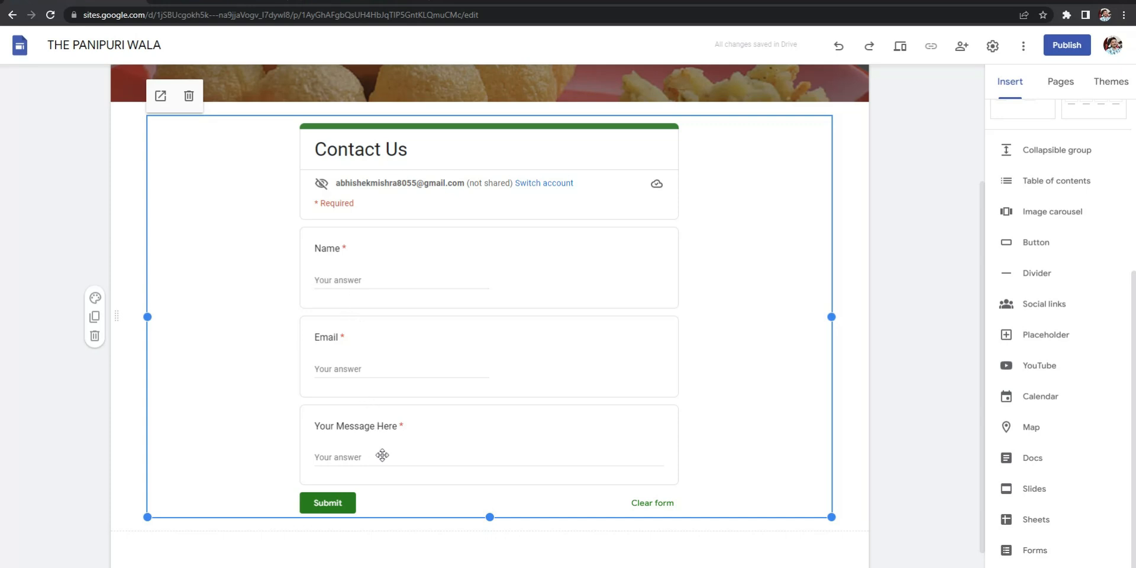
pyautogui.scroll(2, 811, 315)
pyautogui.click(904, 273)
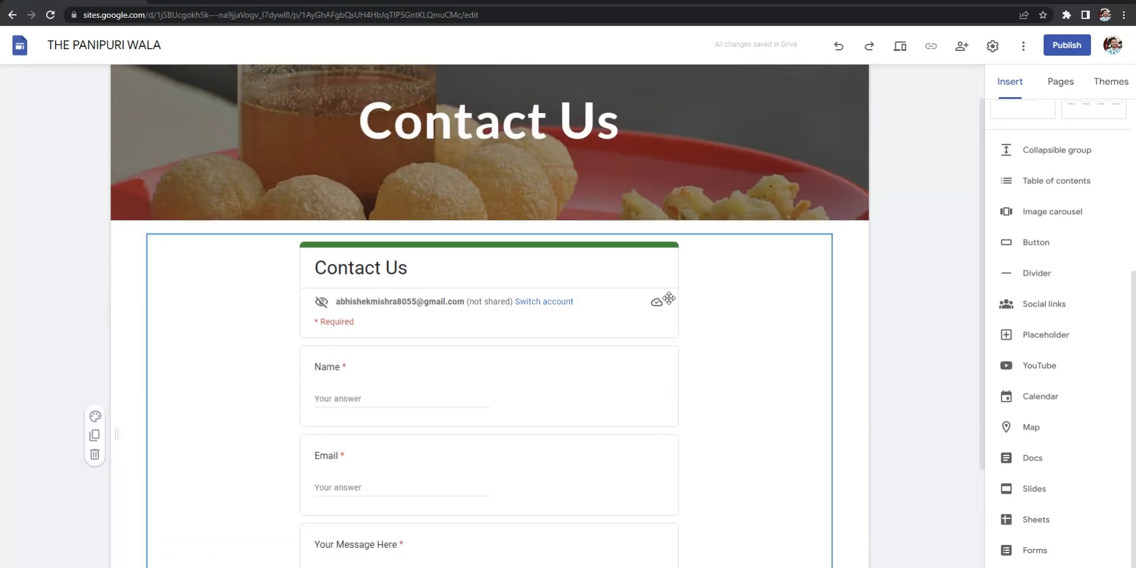
pyautogui.scroll(-2, 533, 321)
pyautogui.scroll(3, 803, 282)
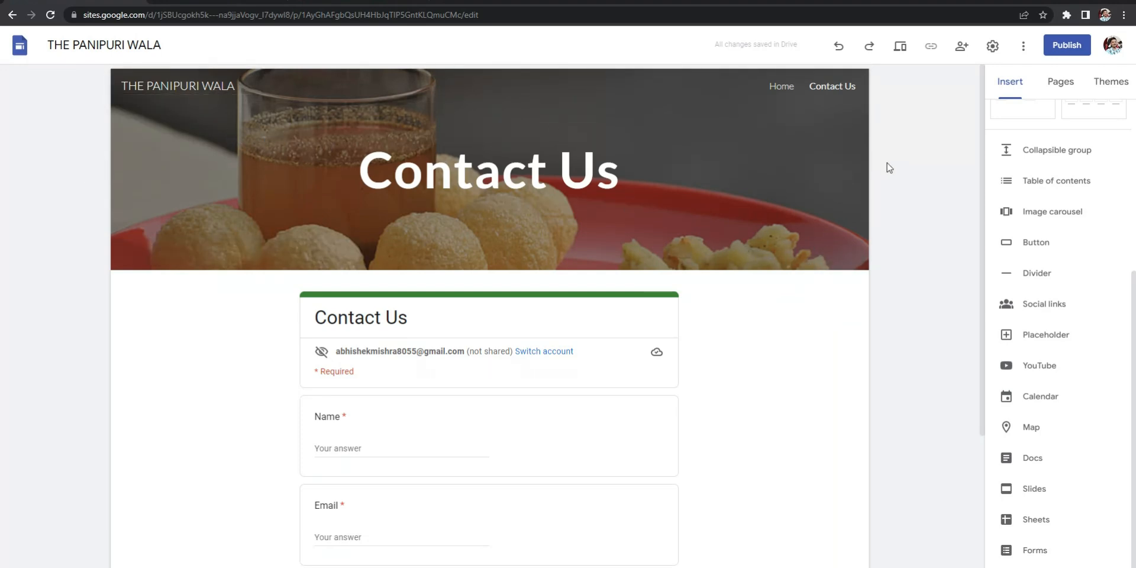
# - Start publishing the site to the web and try the web address thepanipuriwala without hyphens
pyautogui.click(1067, 52)
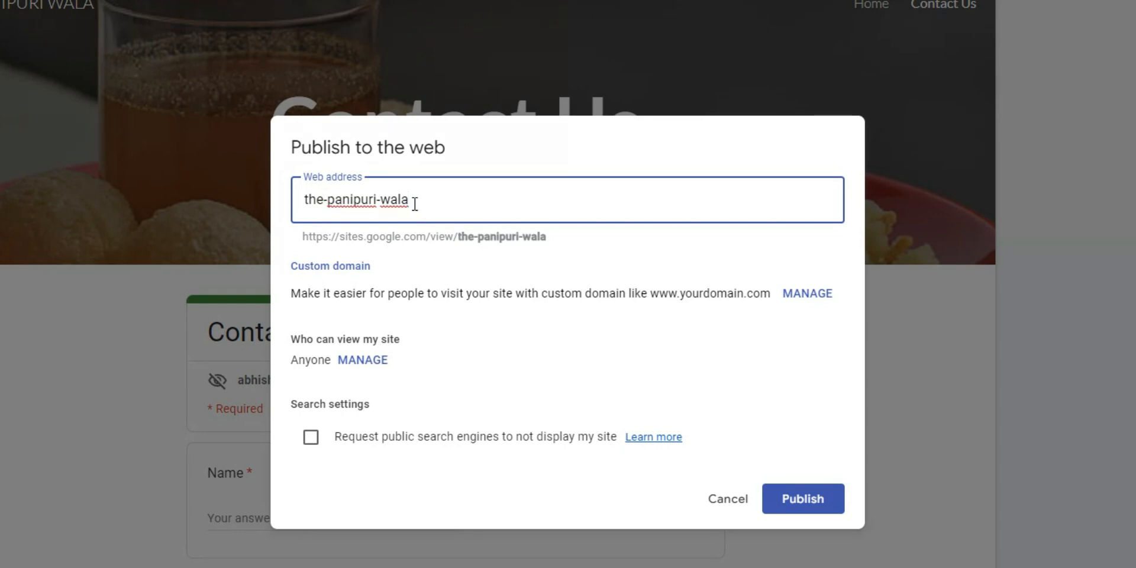
pyautogui.click(329, 199)
pyautogui.press('BackSpace')
pyautogui.click(381, 201)
pyautogui.press('BackSpace')
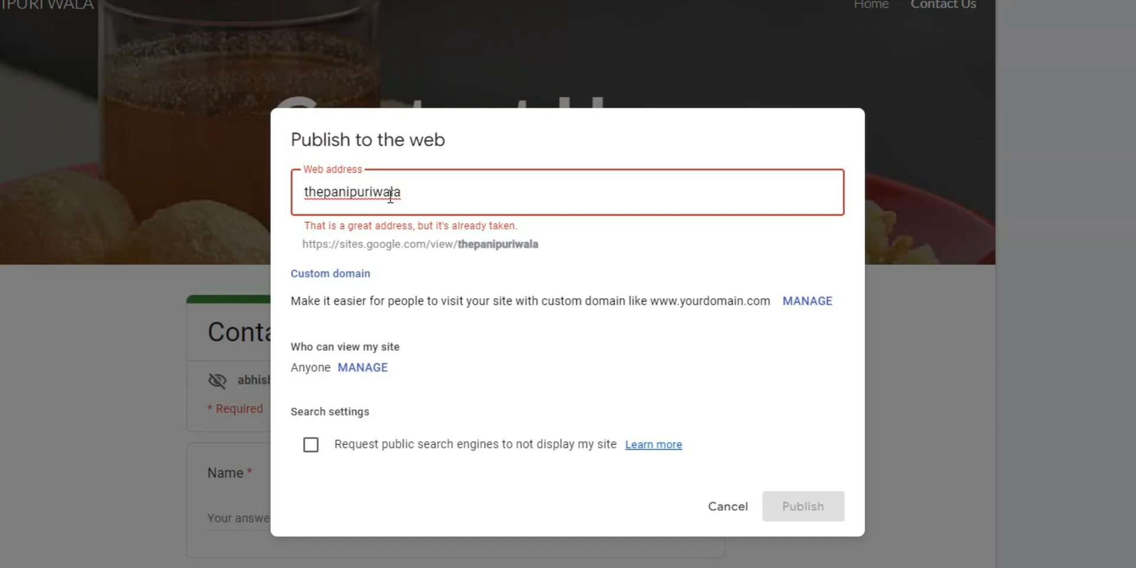
# - Set the site's web address to the-panipuri-wala
pyautogui.click(373, 190)
pyautogui.write('-')
pyautogui.click(327, 199)
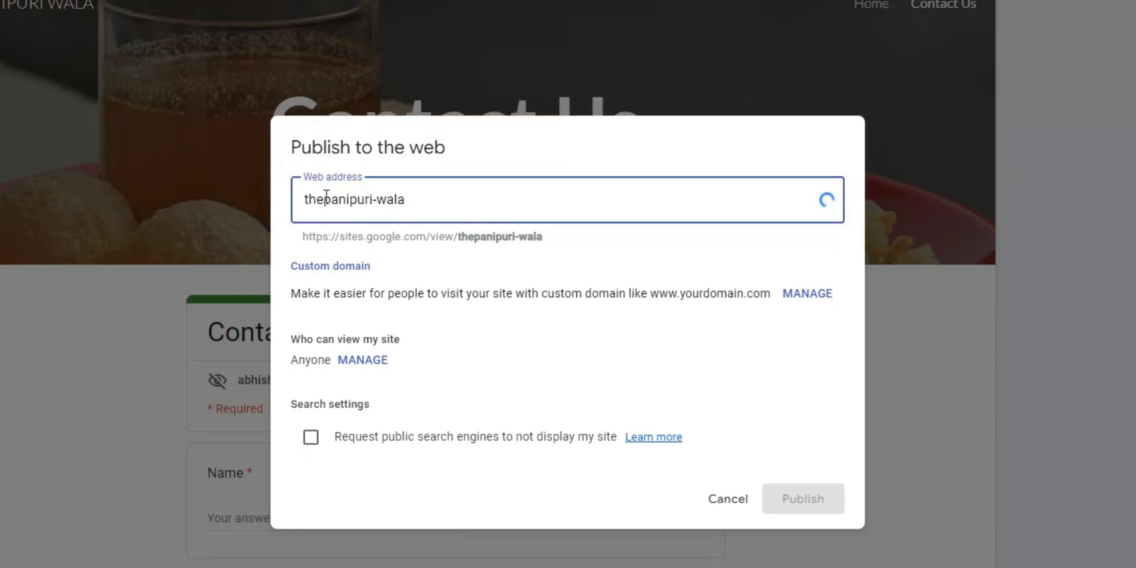
pyautogui.write('-')
pyautogui.click(584, 255)
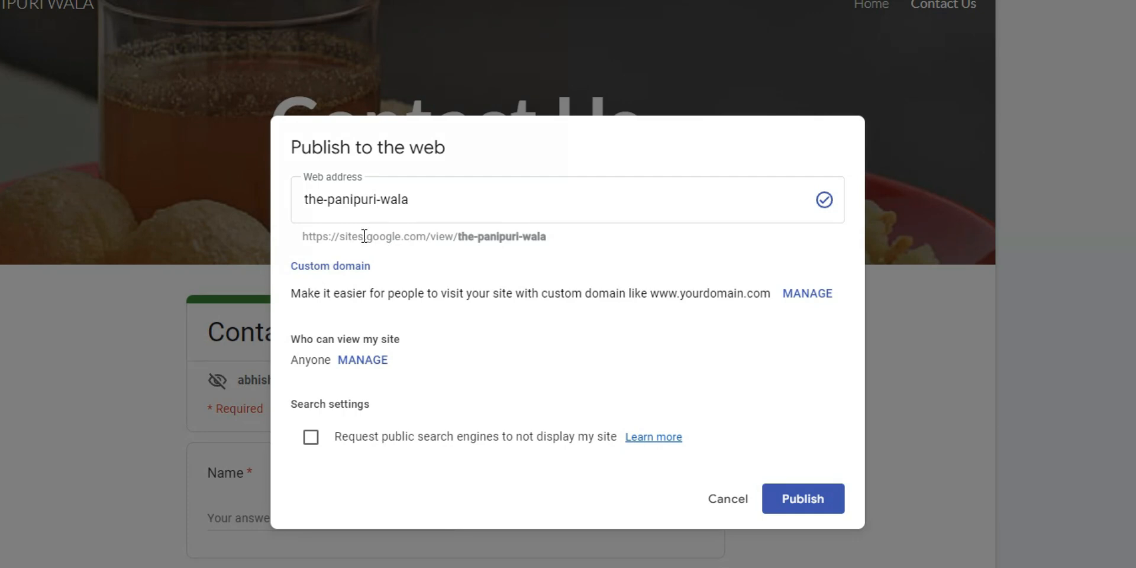
# - Examine the parts of the full site URL previewed under the web address
pyautogui.moveTo(301, 237); pyautogui.dragTo(432, 239)
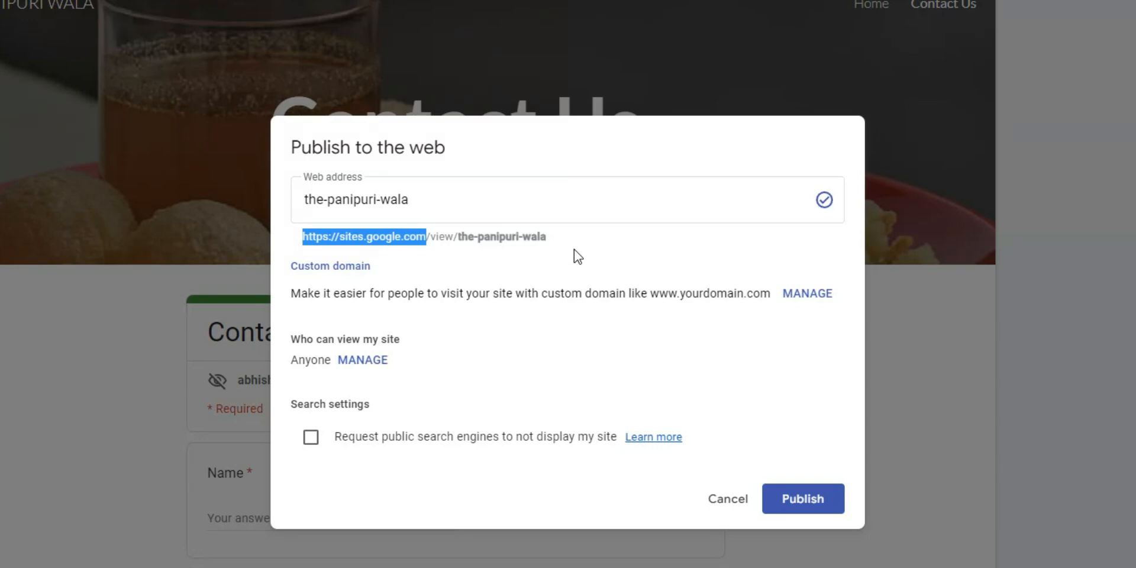
pyautogui.moveTo(573, 250); pyautogui.dragTo(320, 235)
pyautogui.click(320, 236)
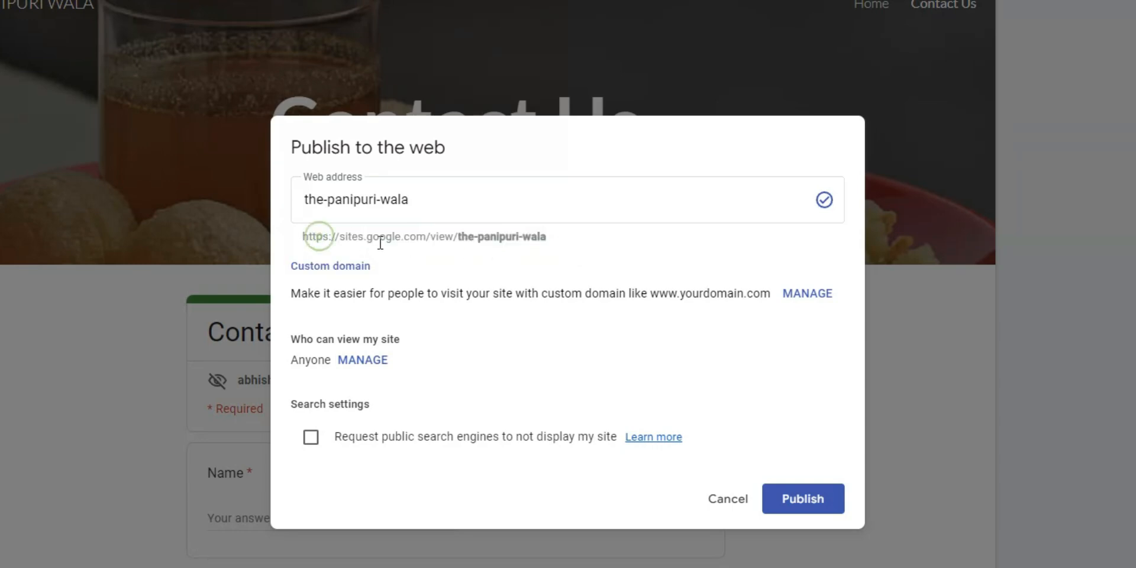
pyautogui.click(476, 238)
pyautogui.moveTo(560, 236); pyautogui.dragTo(302, 236)
pyautogui.click(502, 236)
pyautogui.click(436, 195)
pyautogui.click(505, 337)
pyautogui.click(800, 502)
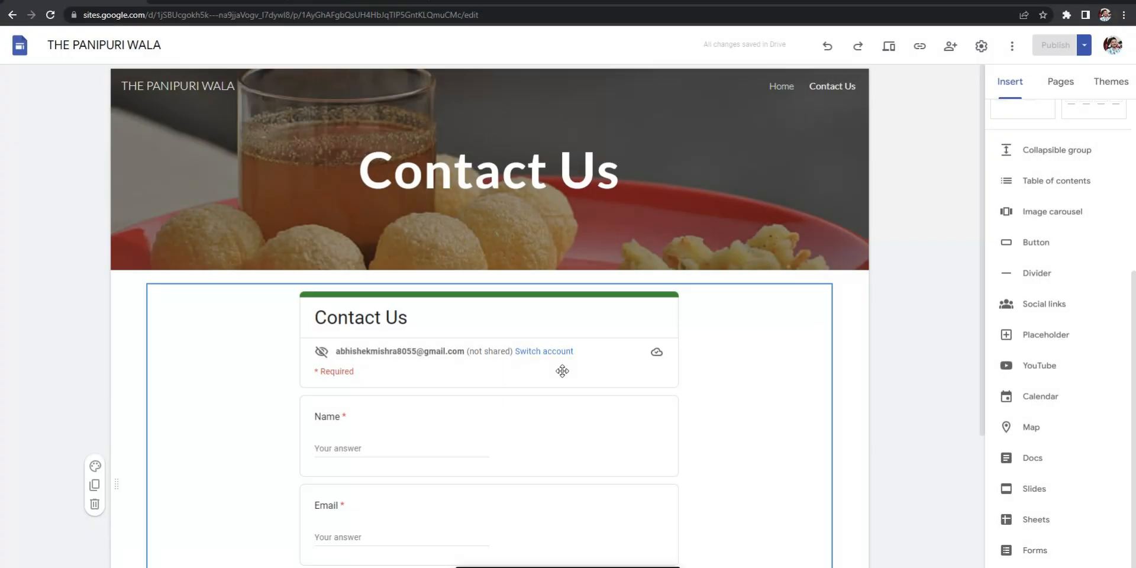
pyautogui.hotkey('ctrl', 't')
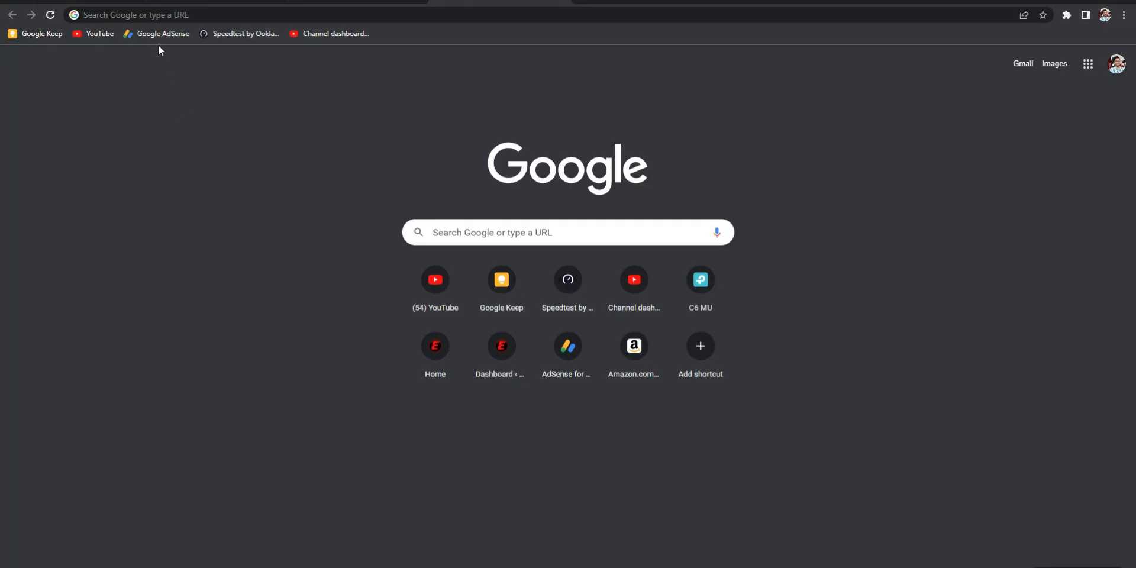
pyautogui.write('https://sites.google.com/view/the-panipuri-wala/home')
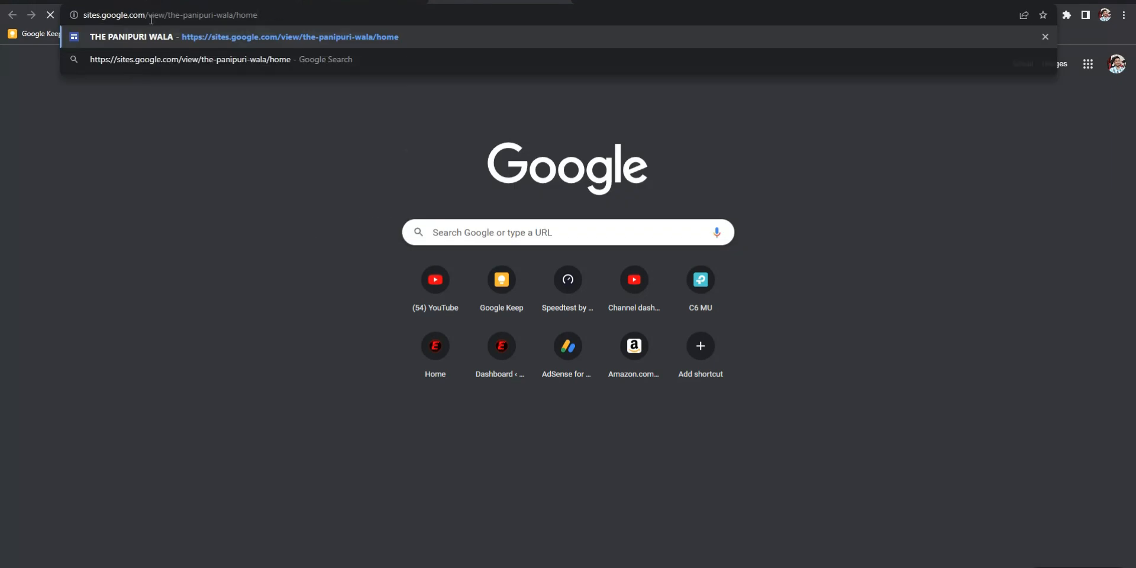
pyautogui.press('Return')
# - Look through the published home page and the Contact Us page with its embedded form
pyautogui.scroll(-10, 743, 228)
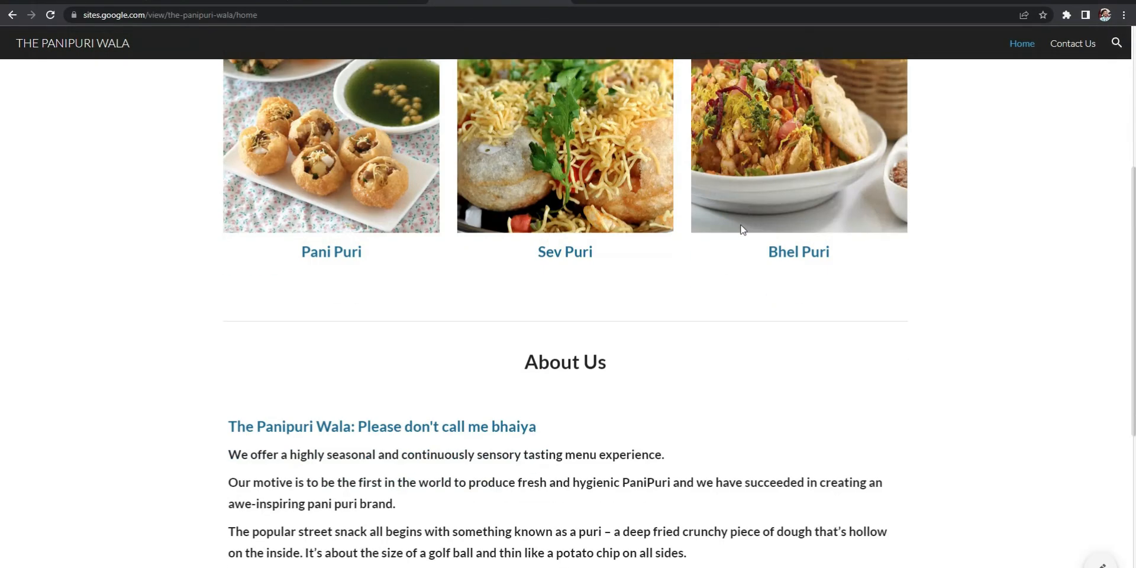
pyautogui.scroll(10, 758, 201)
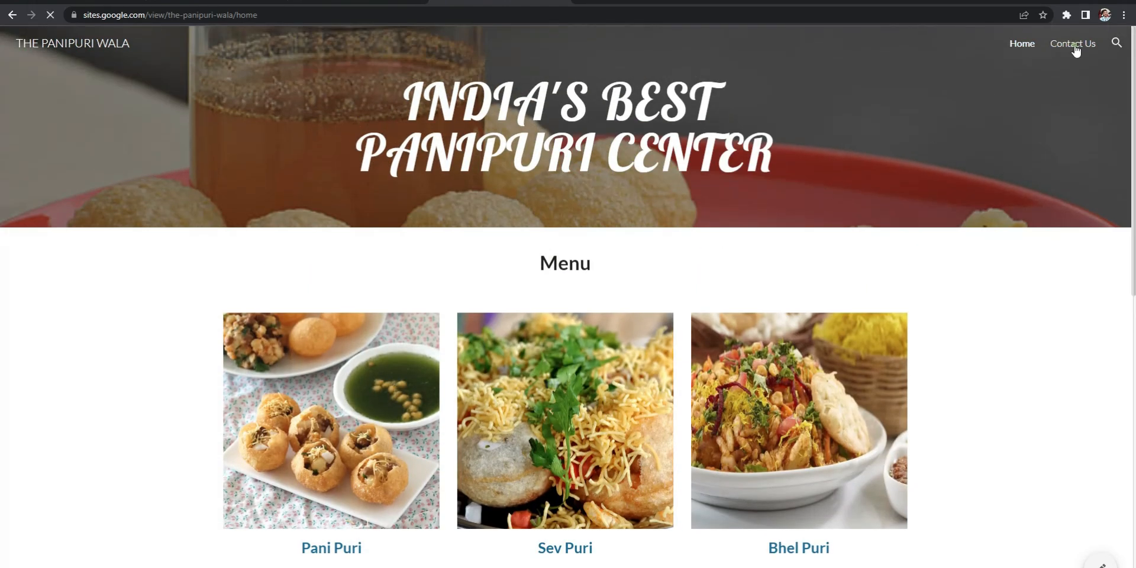
pyautogui.click(1074, 46)
pyautogui.scroll(-1, 583, 181)
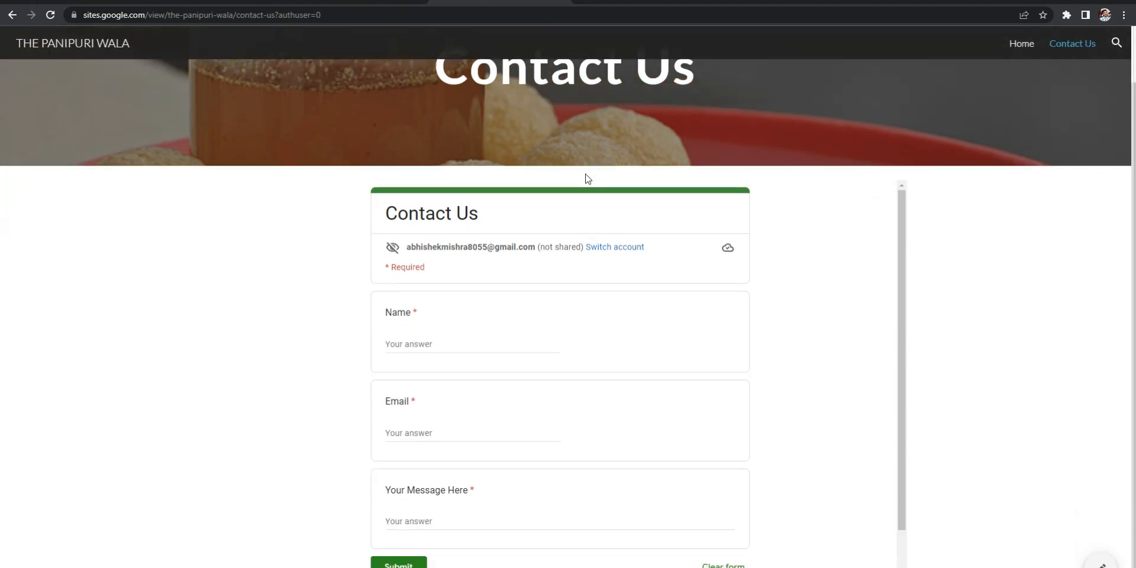
pyautogui.click(393, 344)
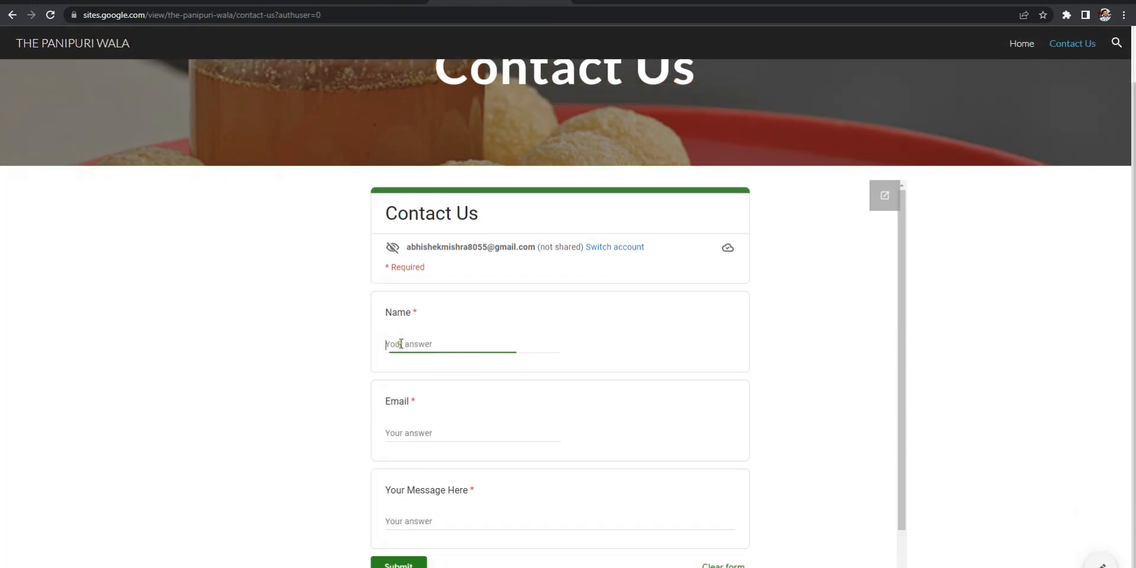
pyautogui.scroll(1, 412, 350)
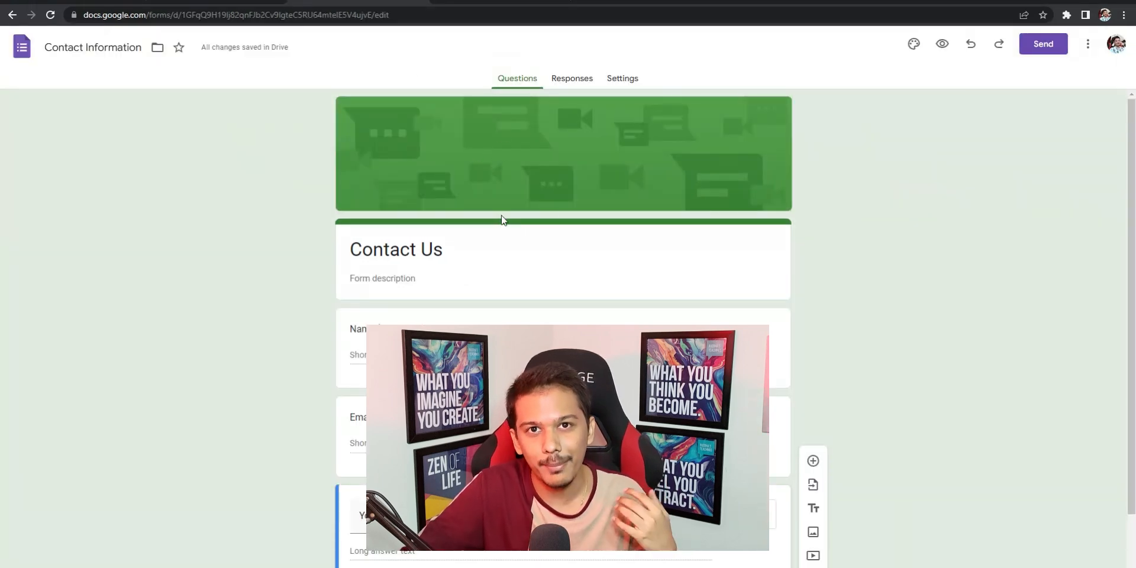
# - Switch to the contact form in Google Forms and enable email notifications for new responses
pyautogui.click(573, 77)
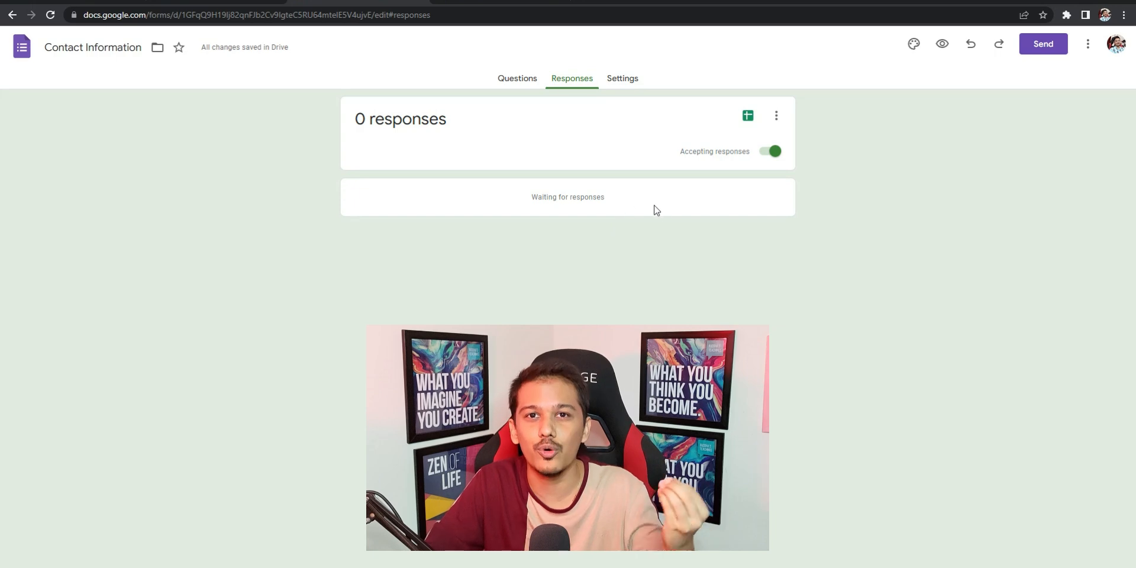
pyautogui.click(776, 116)
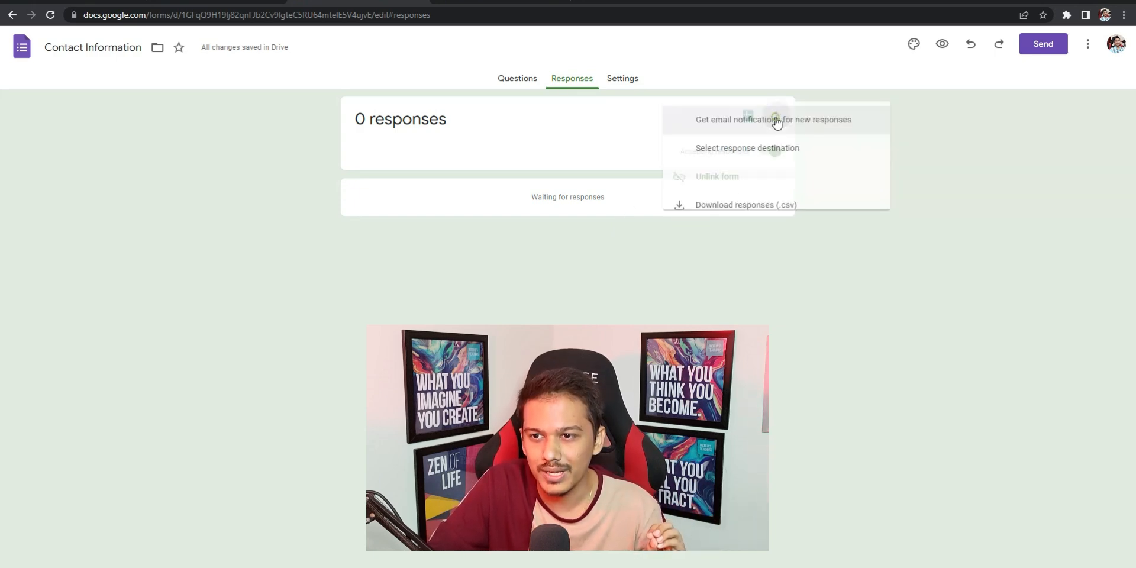
pyautogui.click(706, 123)
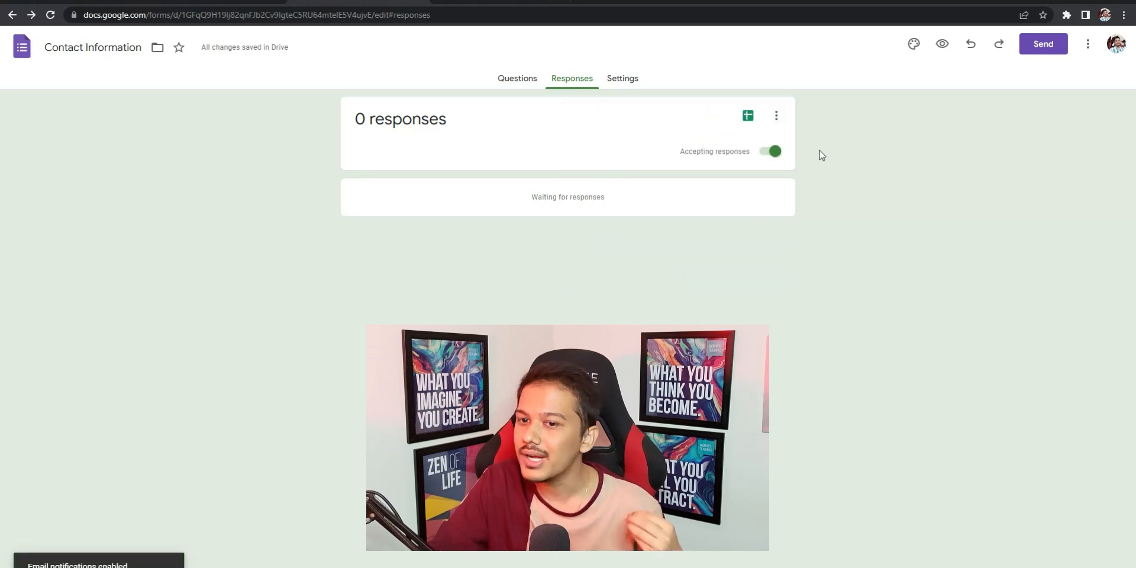